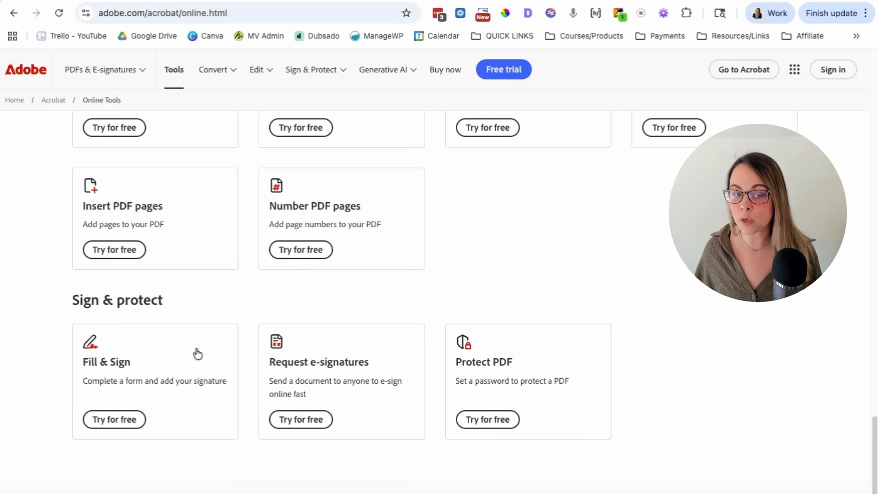
Launch online Fill & Sign and drag the contract PDF onto the drop zone to upload it
{"action": "left_click", "coordinate": [121, 420]}
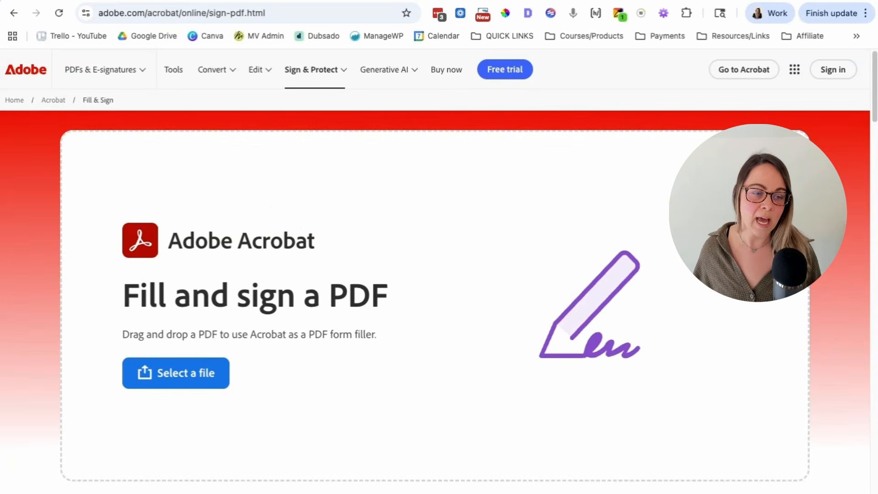
{"action": "left_click_drag", "start_coordinate": [46, 355], "coordinate": [328, 255]}
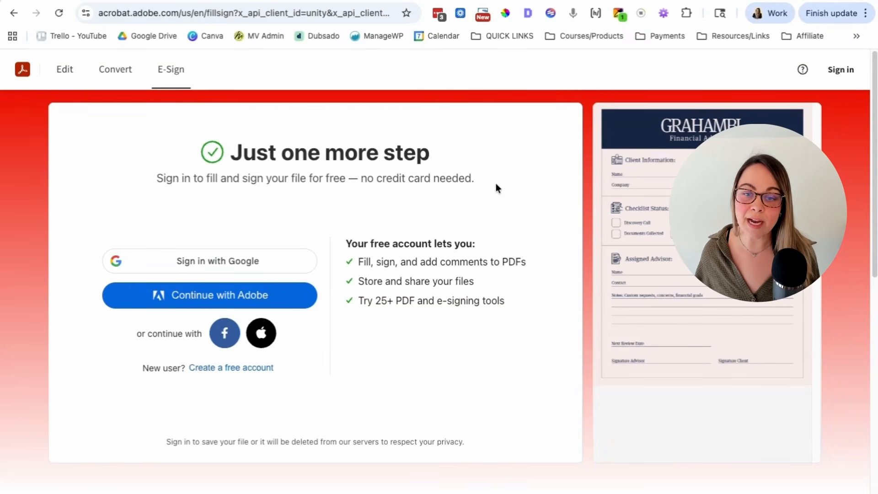
{"action": "left_click_drag", "start_coordinate": [477, 178], "coordinate": [240, 180]}
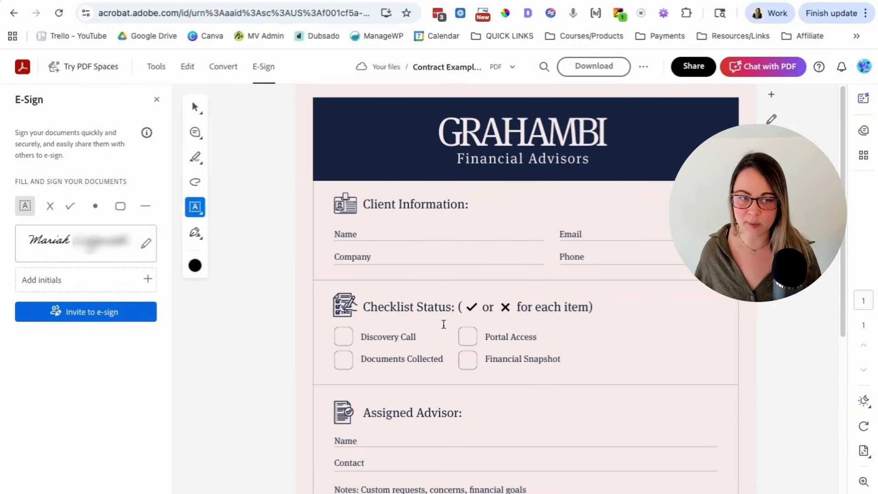
Edit the saved signature, replacing its text with the signer's typed name
{"action": "left_click", "coordinate": [146, 246]}
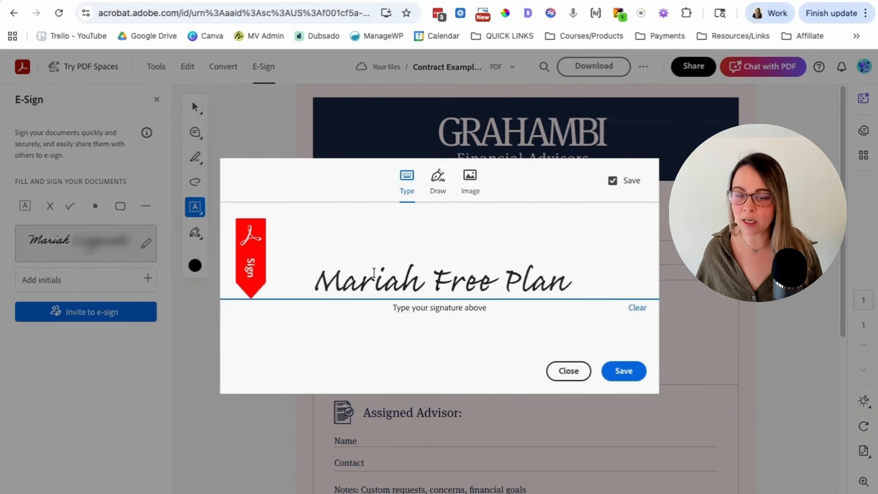
{"action": "left_click_drag", "start_coordinate": [314, 278], "coordinate": [581, 298]}
{"action": "type", "text": "Mariah"}
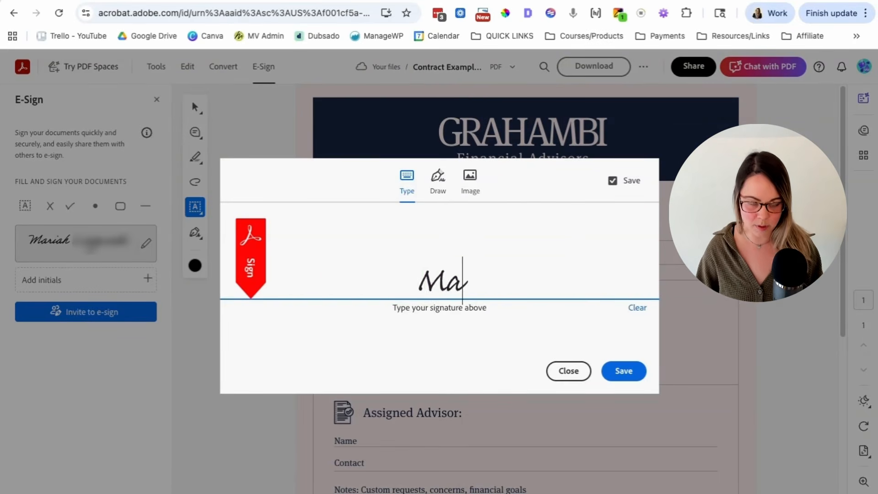
Try drawing a freehand handwritten signature with a dotted i
{"action": "left_click", "coordinate": [438, 180]}
{"action": "mouse_move", "coordinate": [304, 247]}
{"action": "left_mouse_down"}
{"action": "mouse_move", "coordinate": [348, 255]}
{"action": "mouse_move", "coordinate": [383, 288]}
{"action": "mouse_move", "coordinate": [454, 223]}
{"action": "mouse_move", "coordinate": [447, 296]}
{"action": "left_mouse_up"}
{"action": "left_click", "coordinate": [395, 254]}
{"action": "mouse_move", "coordinate": [485, 228]}
{"action": "left_mouse_down"}
{"action": "mouse_move", "coordinate": [465, 313]}
{"action": "mouse_move", "coordinate": [646, 276]}
{"action": "left_mouse_up"}
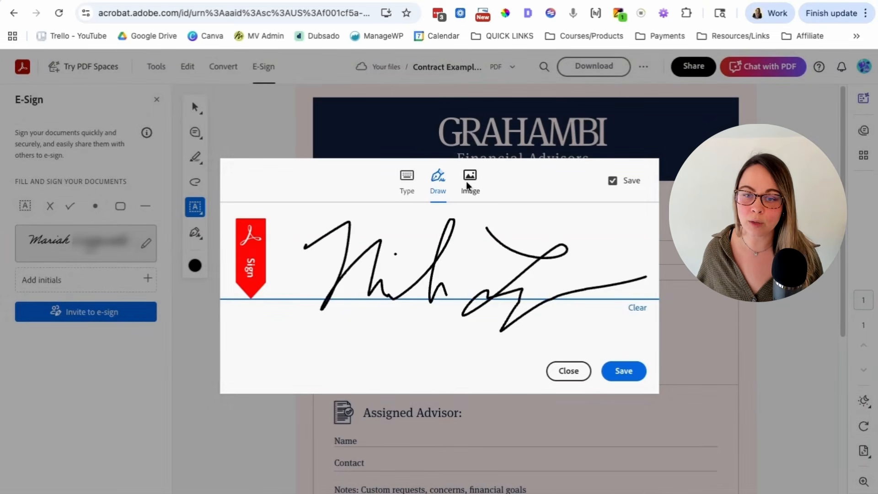
Check the Image option, then return to the typed cursive signature and save it
{"action": "left_click", "coordinate": [471, 183]}
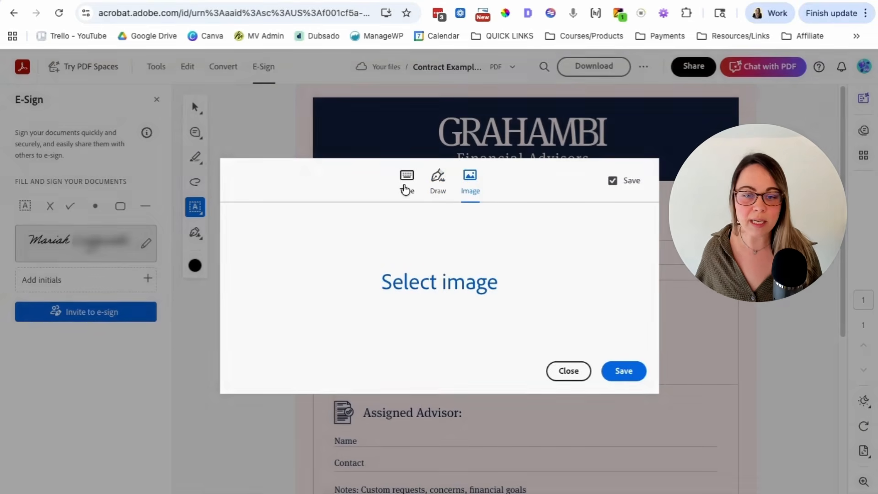
{"action": "left_click", "coordinate": [405, 189]}
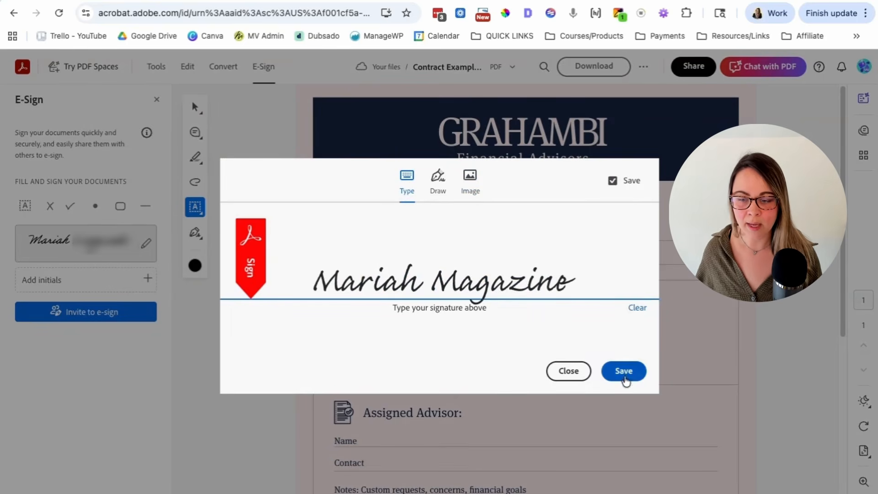
{"action": "left_click", "coordinate": [624, 374]}
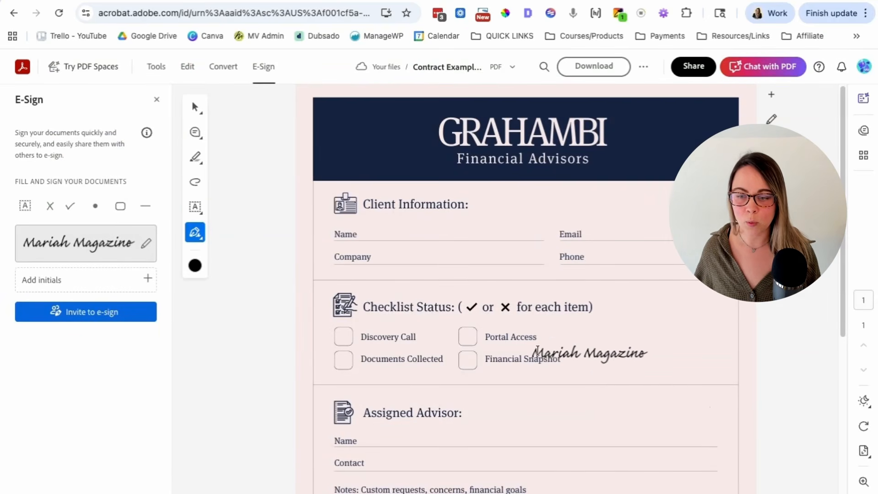
Place the signature beside Signature Client and shrink it slightly along the line
{"action": "scroll", "coordinate": [603, 366], "scroll_direction": "down", "scroll_amount": 5}
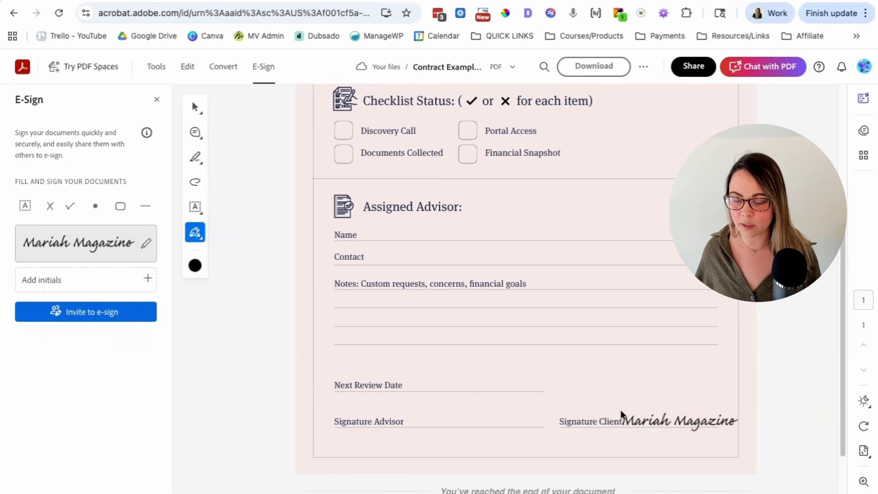
{"action": "left_click", "coordinate": [621, 413]}
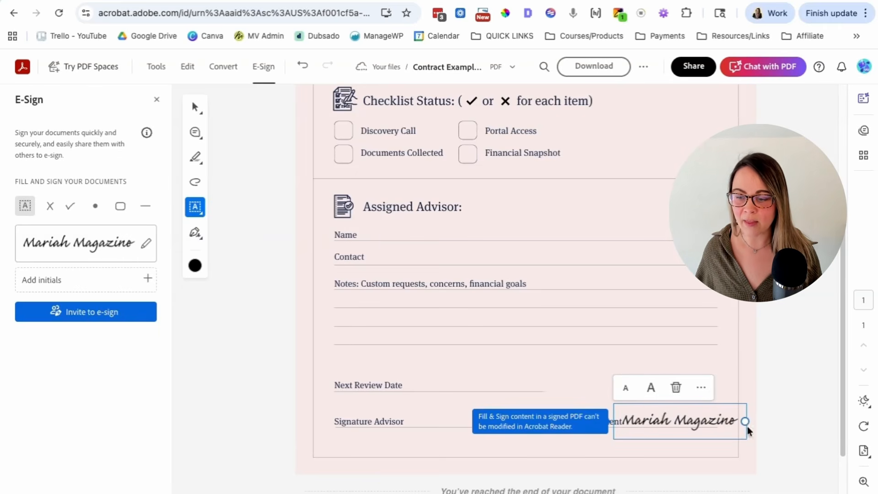
{"action": "left_click_drag", "start_coordinate": [745, 421], "coordinate": [688, 423]}
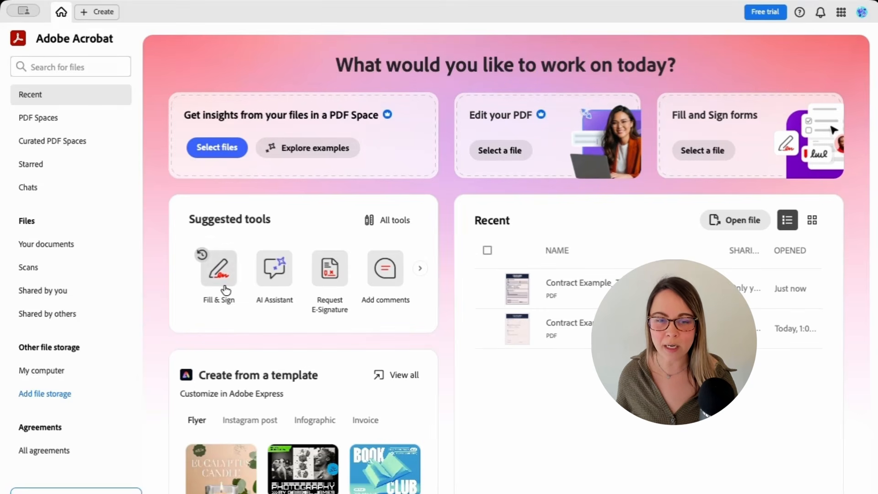
Browse All tools, then start Fill & Sign and select the Grahambi Financial Advisors contract
{"action": "left_click", "coordinate": [392, 223]}
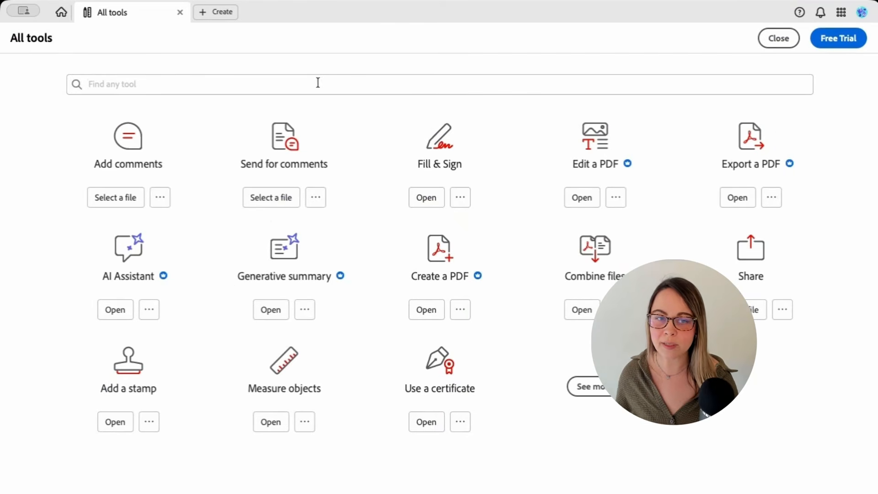
{"action": "left_click", "coordinate": [779, 38]}
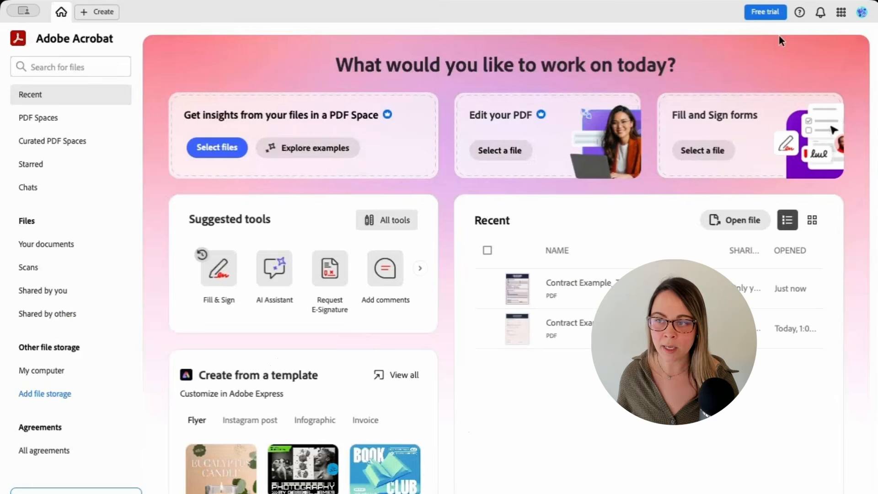
{"action": "left_click", "coordinate": [228, 284]}
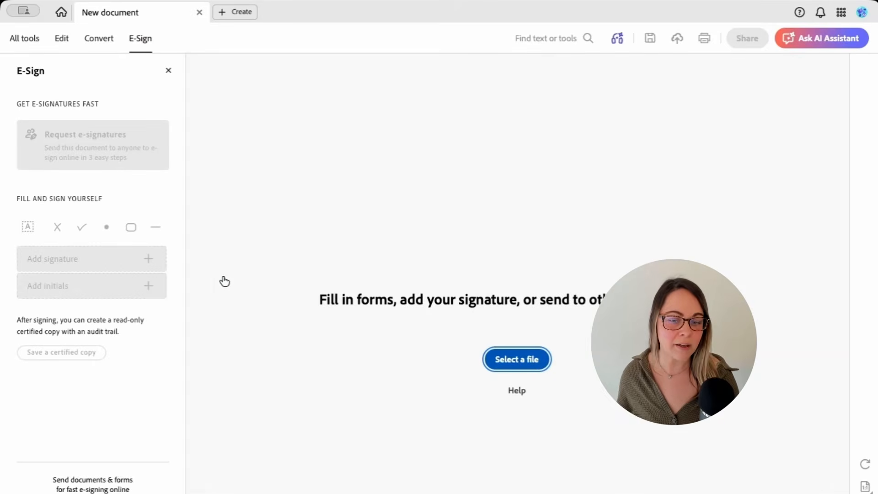
{"action": "left_click", "coordinate": [513, 361]}
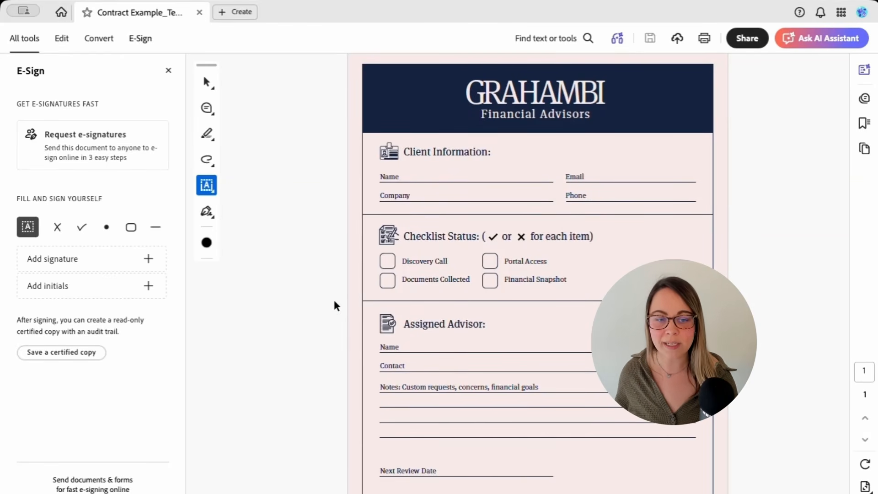
Start a new signature, then try drawing a freehand handwritten version
{"action": "left_click", "coordinate": [148, 259]}
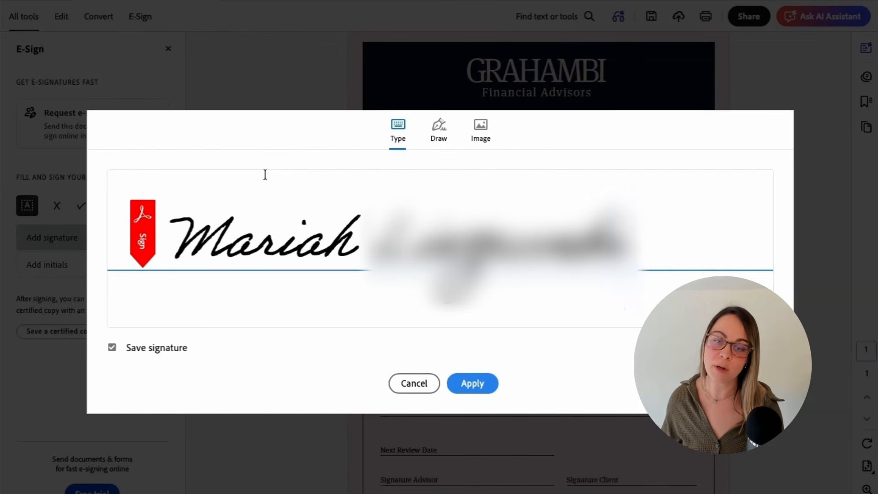
{"action": "left_click_drag", "start_coordinate": [626, 245], "coordinate": [375, 247]}
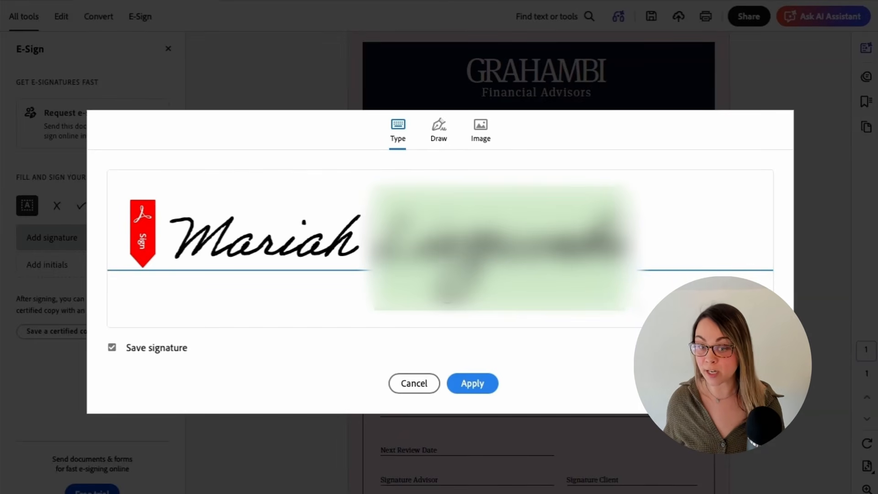
{"action": "left_click", "coordinate": [439, 136]}
{"action": "left_click", "coordinate": [204, 265]}
{"action": "mouse_move", "coordinate": [190, 247]}
{"action": "left_mouse_down"}
{"action": "mouse_move", "coordinate": [323, 272]}
{"action": "mouse_move", "coordinate": [379, 259]}
{"action": "left_mouse_up"}
{"action": "mouse_move", "coordinate": [420, 207]}
{"action": "left_mouse_down"}
{"action": "mouse_move", "coordinate": [545, 239]}
{"action": "mouse_move", "coordinate": [612, 272]}
{"action": "mouse_move", "coordinate": [578, 325]}
{"action": "left_mouse_up"}
{"action": "left_click_drag", "start_coordinate": [543, 322], "coordinate": [699, 236]}
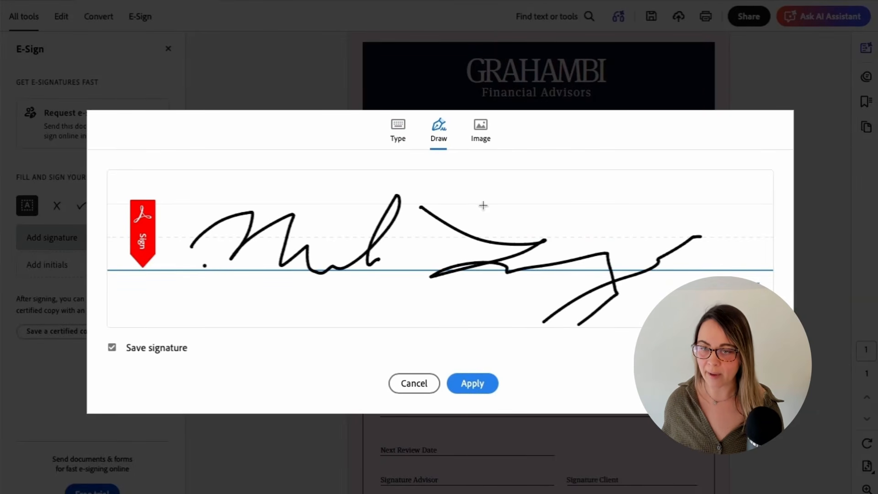
Check the Image option, cancel it, and apply the typed cursive signature with saving enabled
{"action": "left_click", "coordinate": [480, 128]}
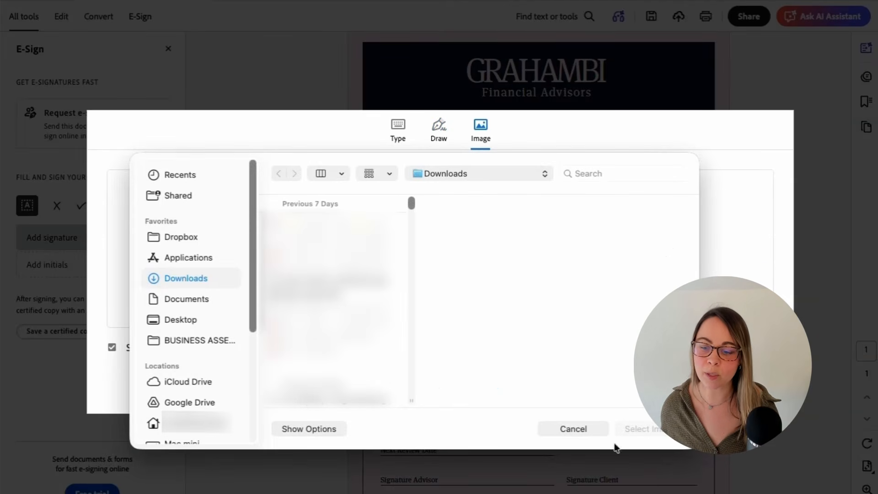
{"action": "left_click", "coordinate": [579, 429]}
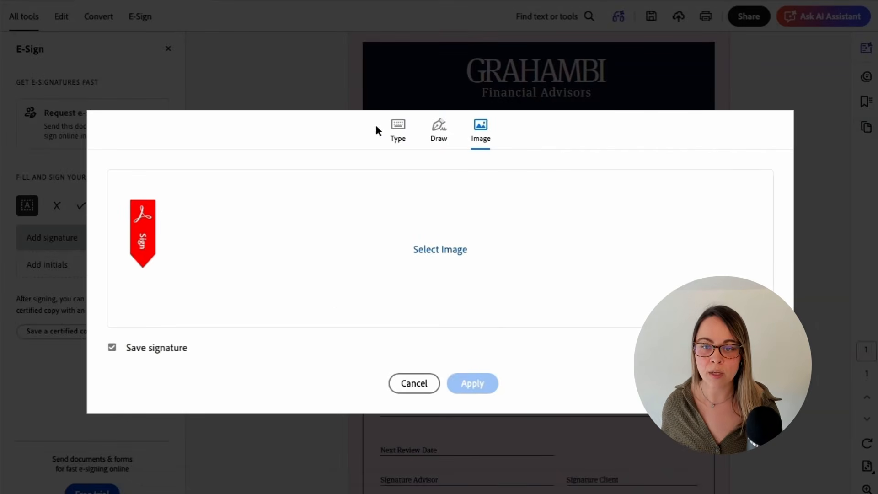
{"action": "left_click", "coordinate": [399, 134]}
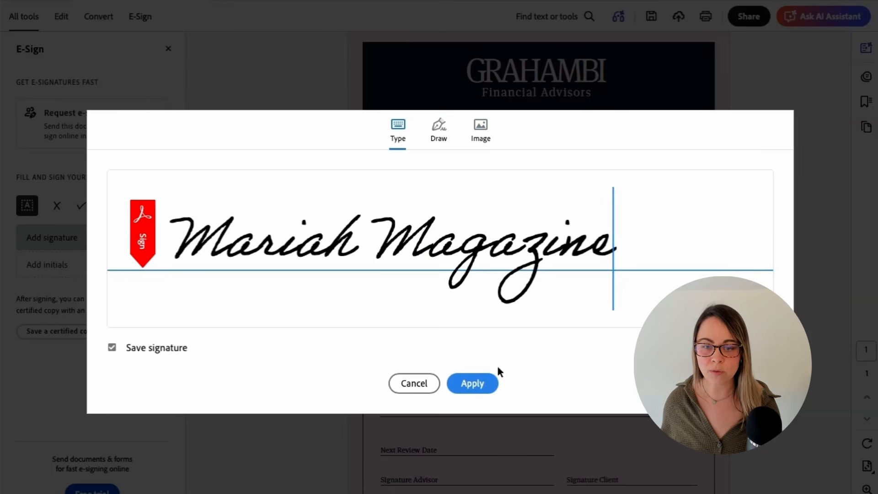
{"action": "left_click", "coordinate": [471, 384]}
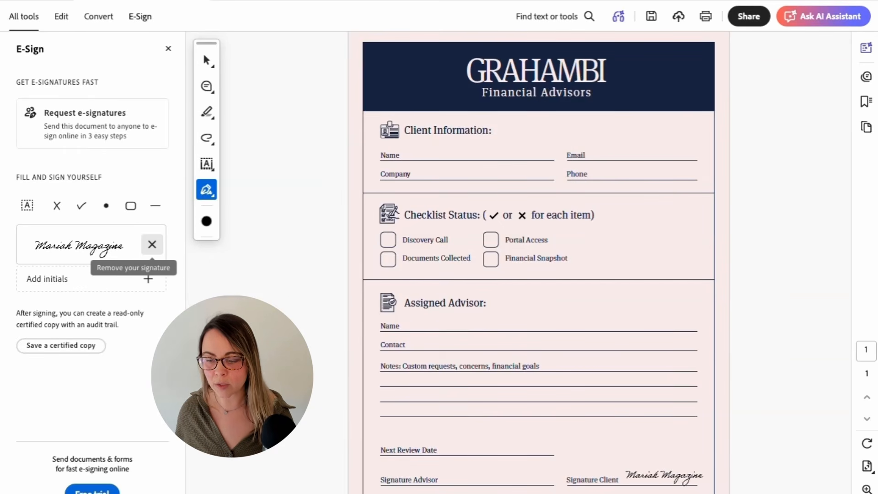
Drop the cursive signature on the Signature Client line, inspect its toolbar, and deselect it
{"action": "left_click", "coordinate": [662, 476]}
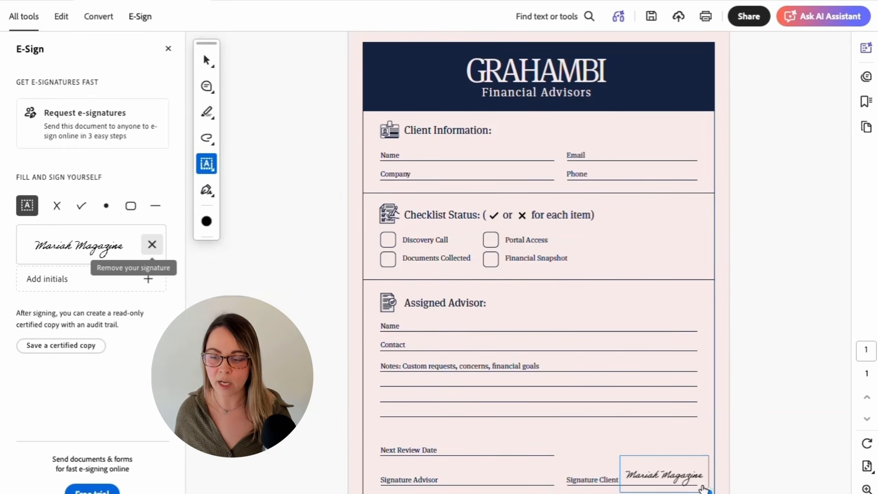
{"action": "left_click", "coordinate": [668, 476]}
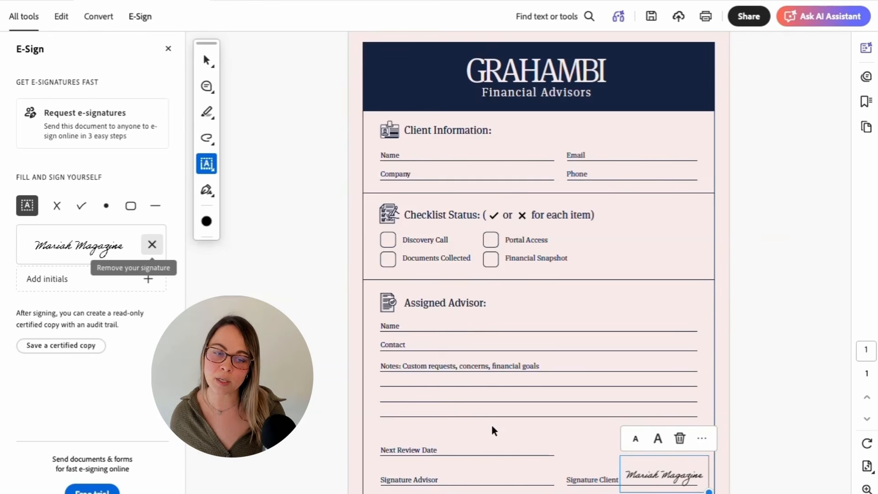
{"action": "left_click", "coordinate": [256, 334]}
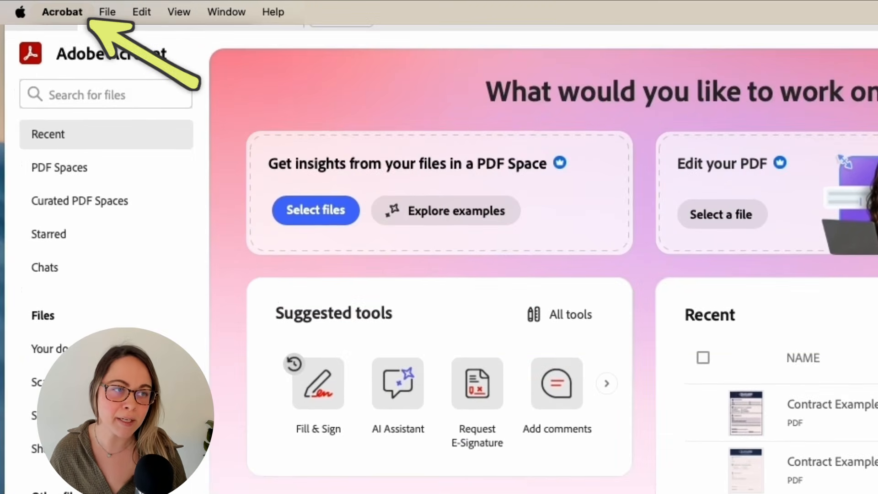
Open Preferences and go to the digital ID and certificate settings
{"action": "left_click", "coordinate": [62, 11]}
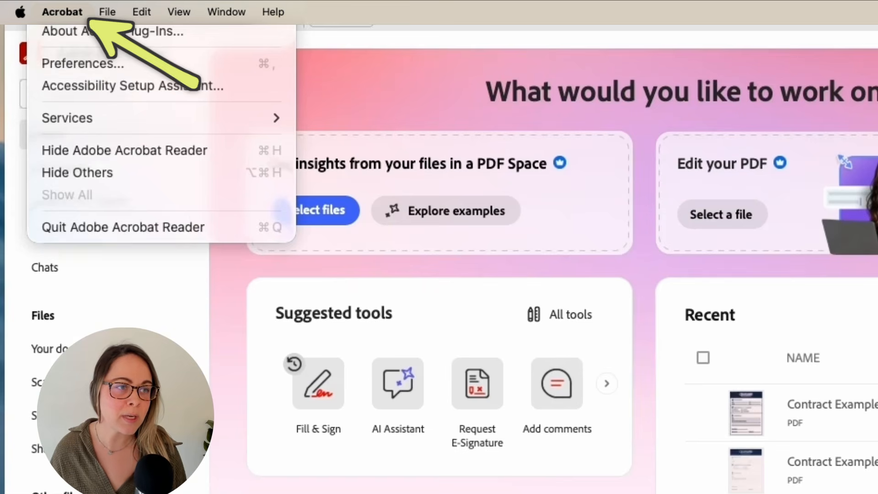
{"action": "left_click", "coordinate": [109, 65]}
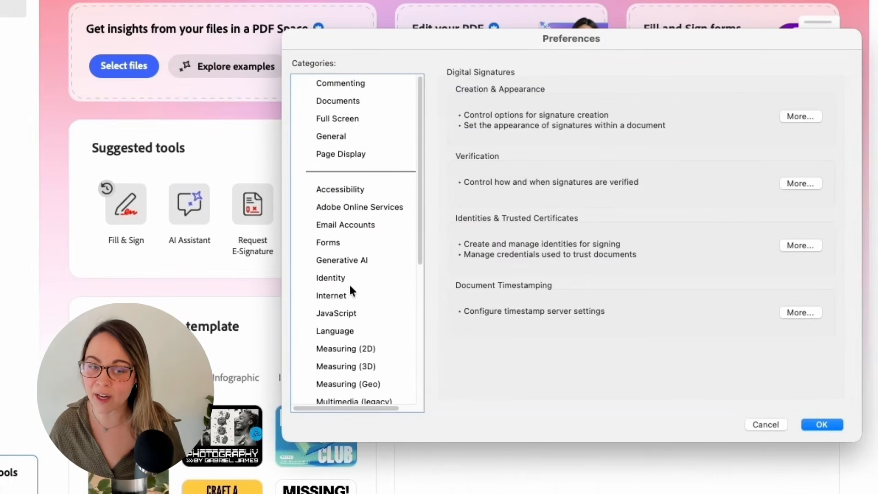
{"action": "scroll", "coordinate": [353, 283], "scroll_direction": "down", "scroll_amount": 5}
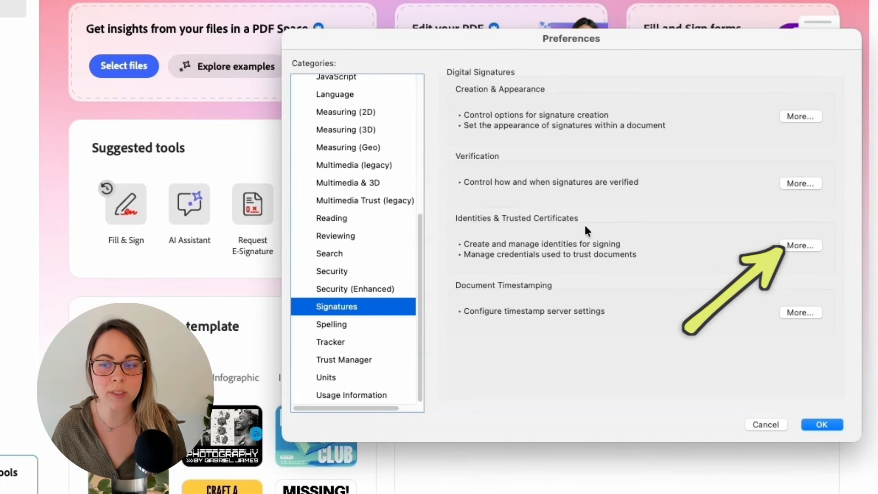
{"action": "left_click", "coordinate": [798, 246]}
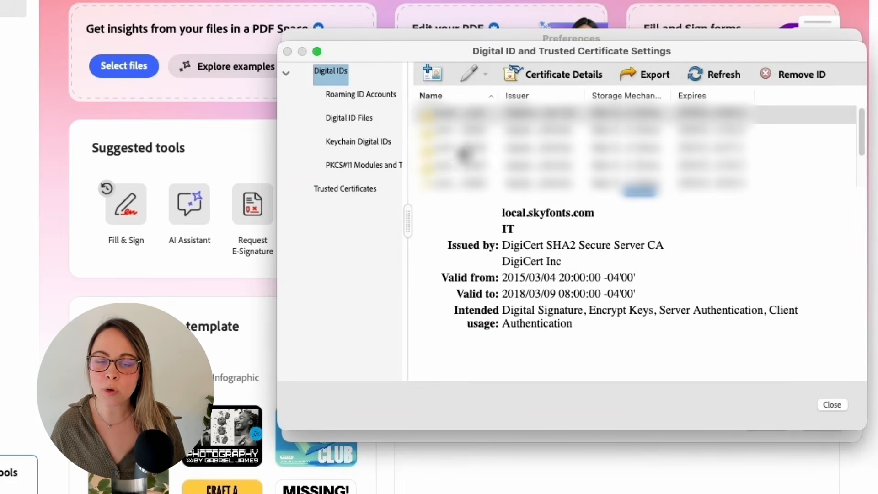
Add a new digital ID created now, entering the signer's name and e-mail address
{"action": "left_click", "coordinate": [429, 73]}
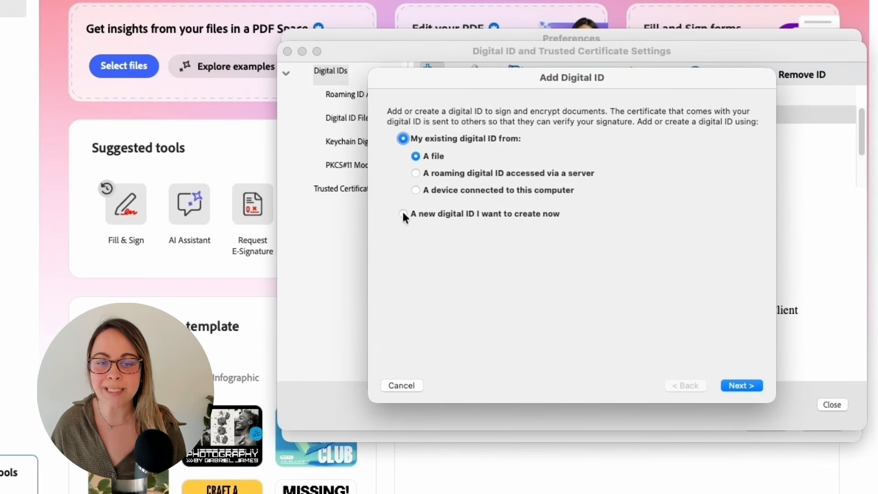
{"action": "left_click", "coordinate": [403, 213]}
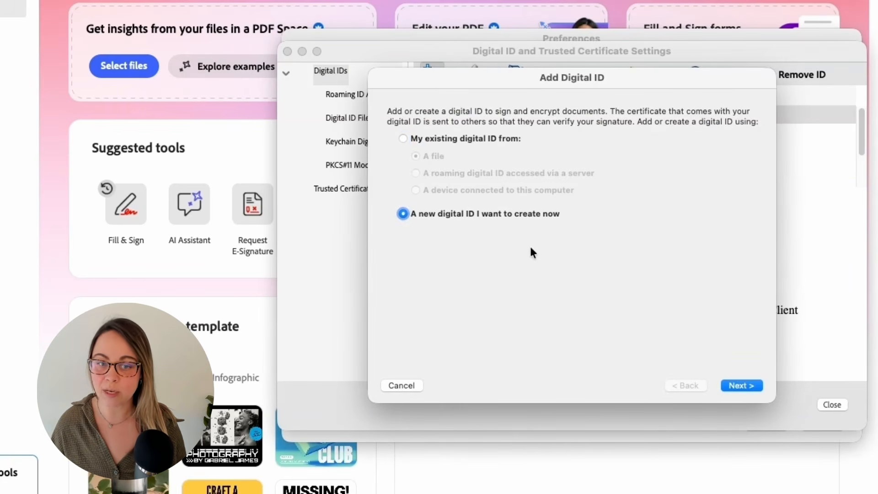
{"action": "left_click", "coordinate": [753, 384]}
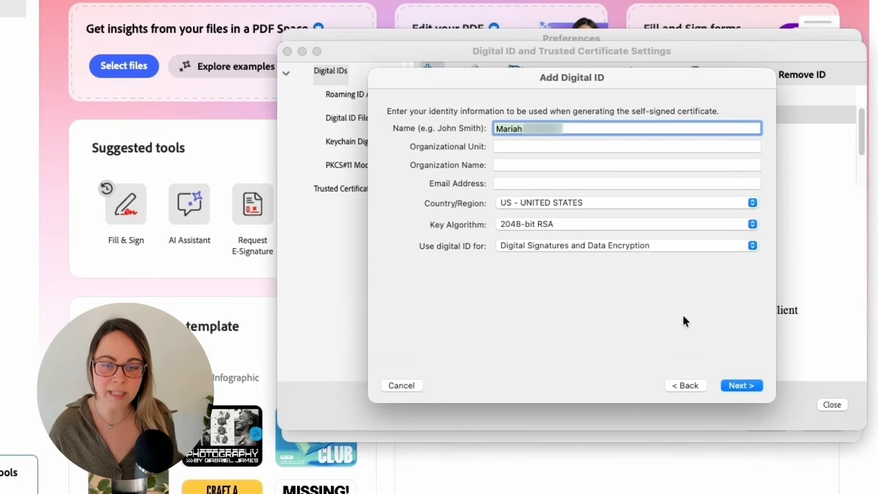
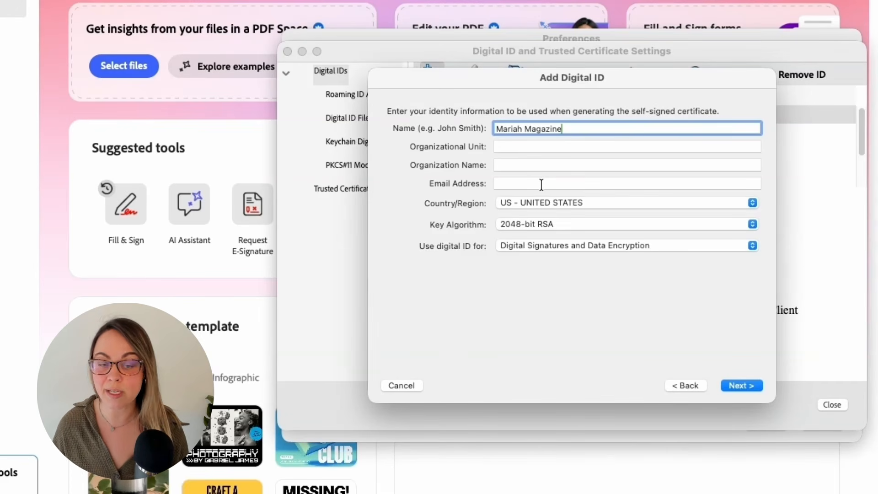
{"action": "left_click", "coordinate": [540, 184]}
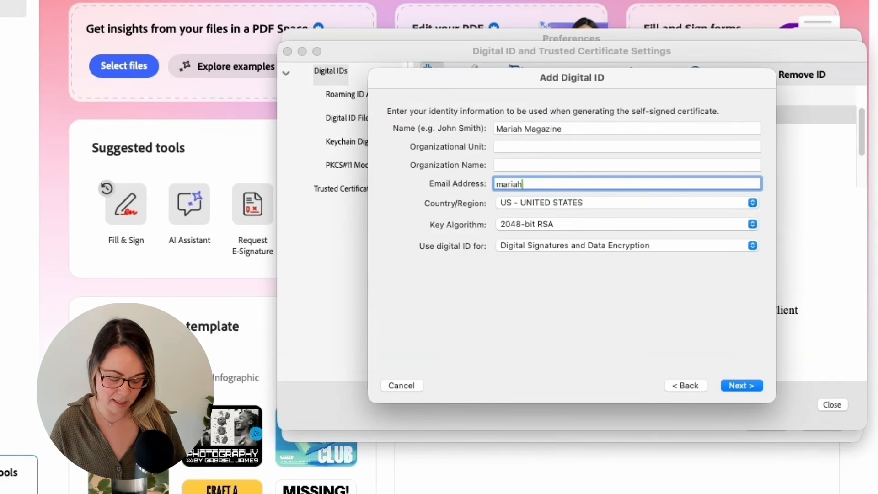
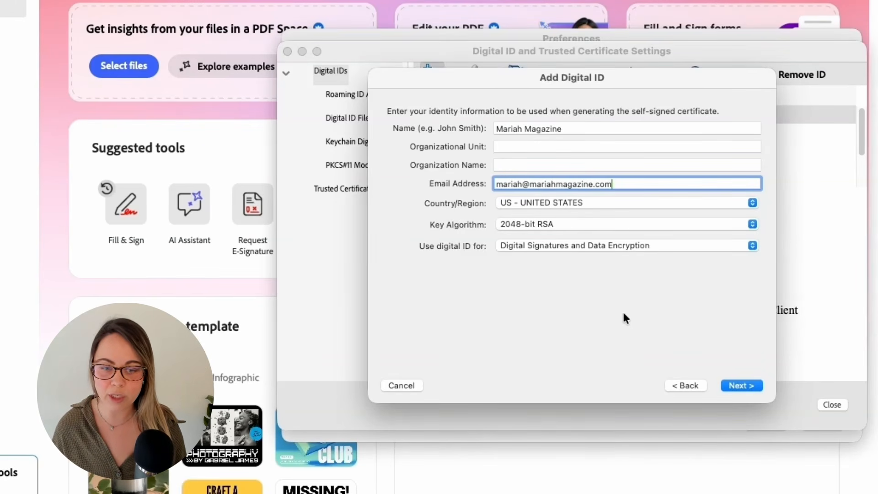
{"action": "left_click", "coordinate": [752, 386]}
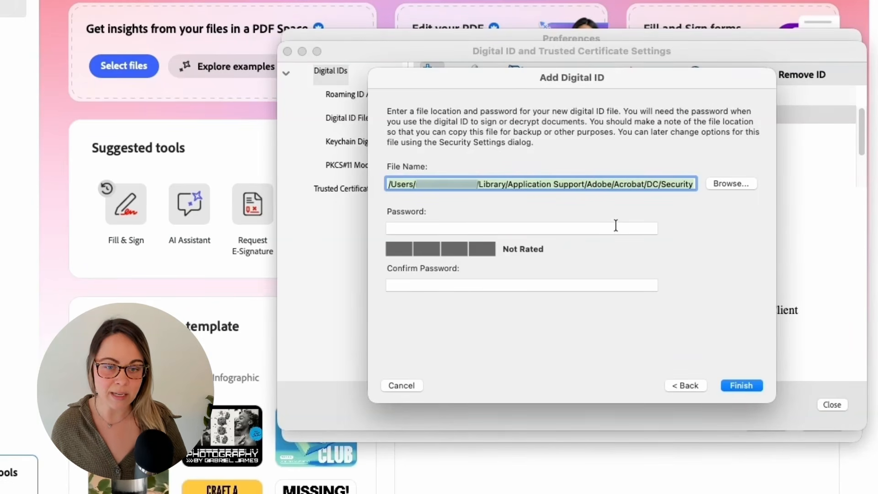
Protect the digital ID file with a password and finish, so the self-signed ID expiring 2031 is listed
{"action": "left_click", "coordinate": [615, 225]}
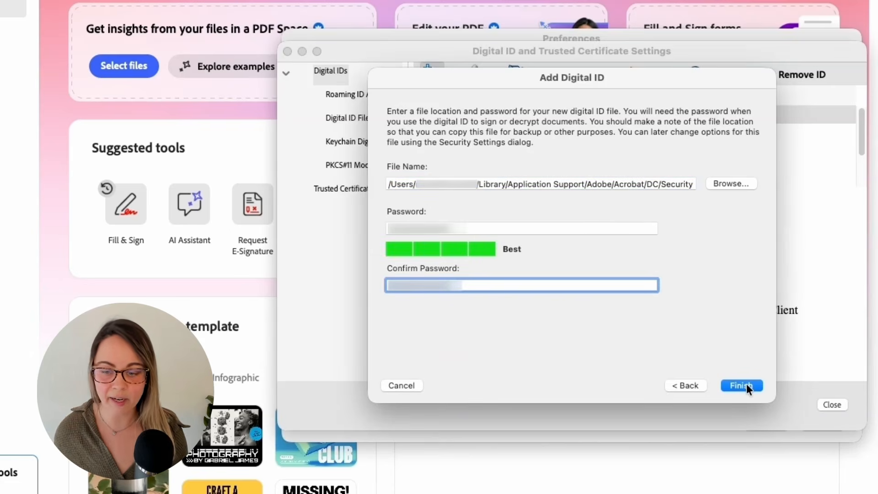
{"action": "left_click", "coordinate": [742, 385]}
{"action": "scroll", "coordinate": [809, 151], "scroll_direction": "down", "scroll_amount": 2}
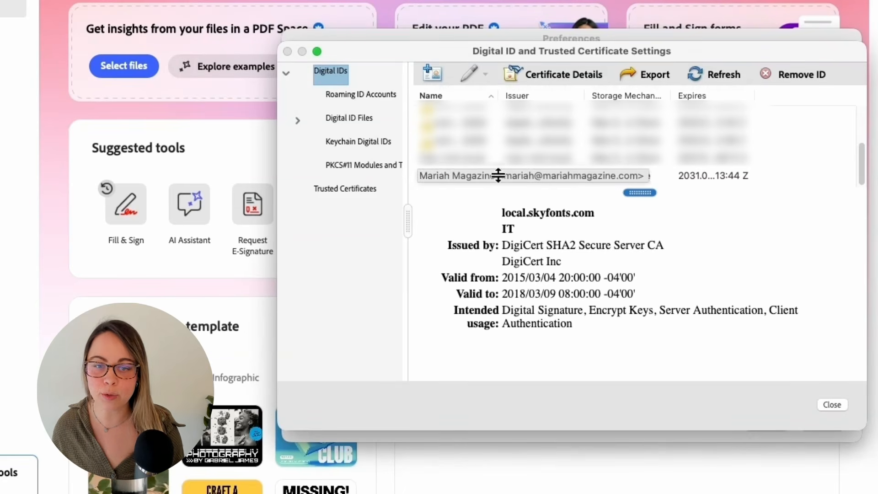
Close Digital ID settings and Preferences, then view all templates under Create from a template
{"action": "left_click", "coordinate": [830, 403]}
{"action": "left_click", "coordinate": [841, 430]}
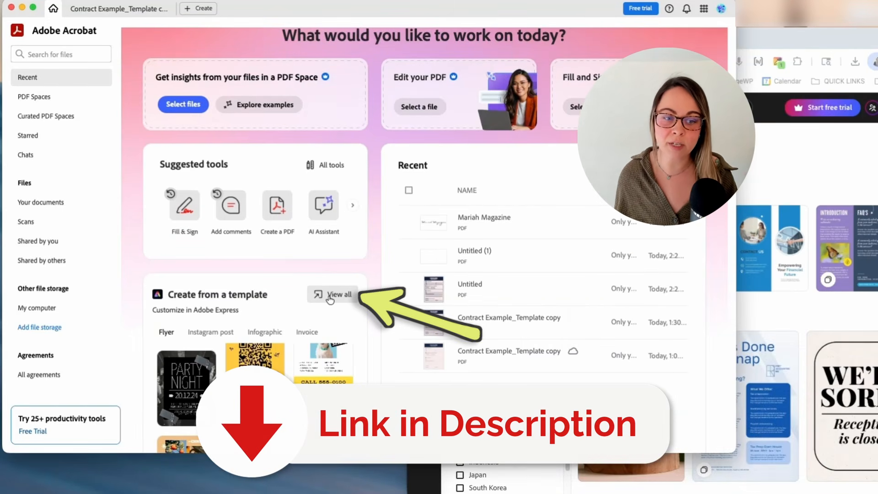
{"action": "left_click", "coordinate": [330, 296]}
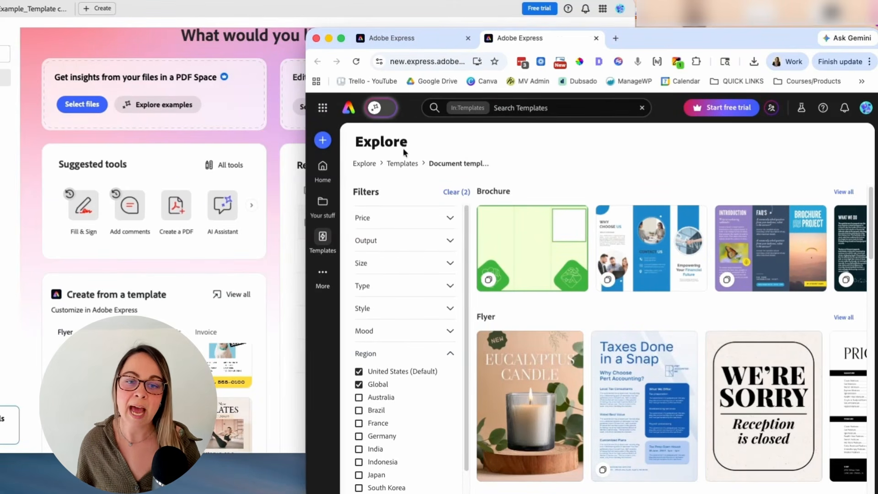
Create a new blank Landscape (16:9) design in Adobe Express
{"action": "left_click", "coordinate": [323, 141]}
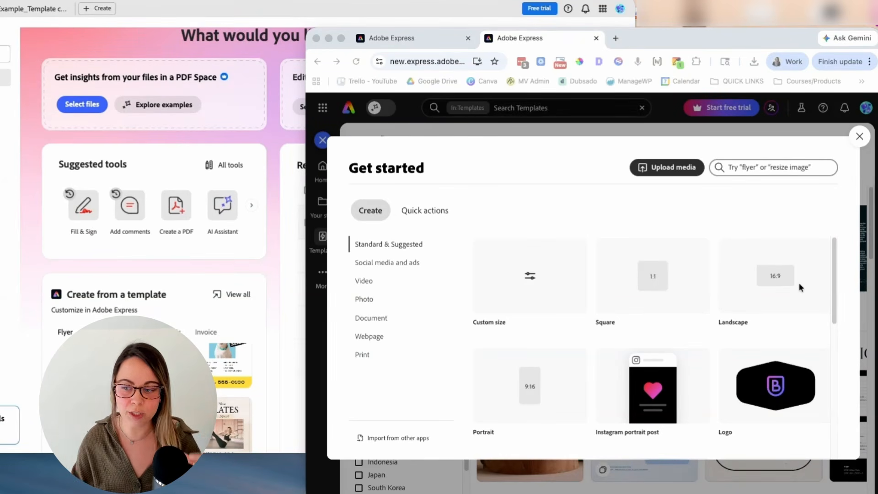
{"action": "left_click", "coordinate": [780, 251]}
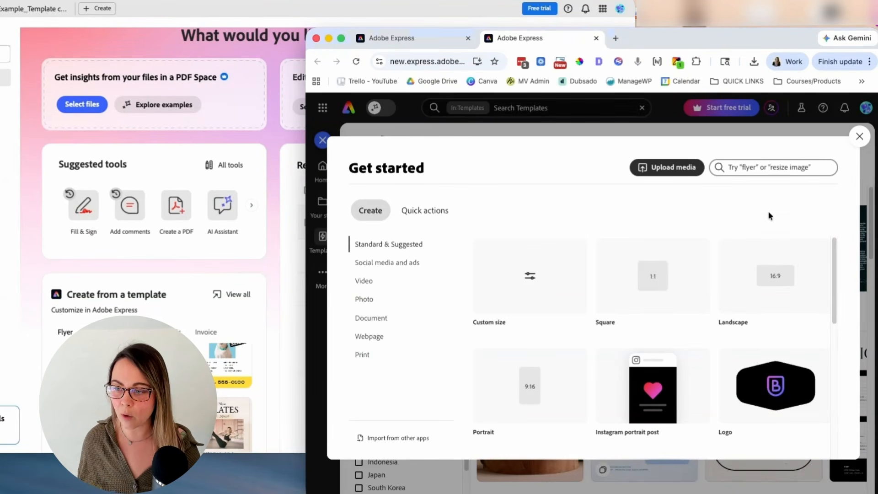
{"action": "left_click", "coordinate": [774, 279]}
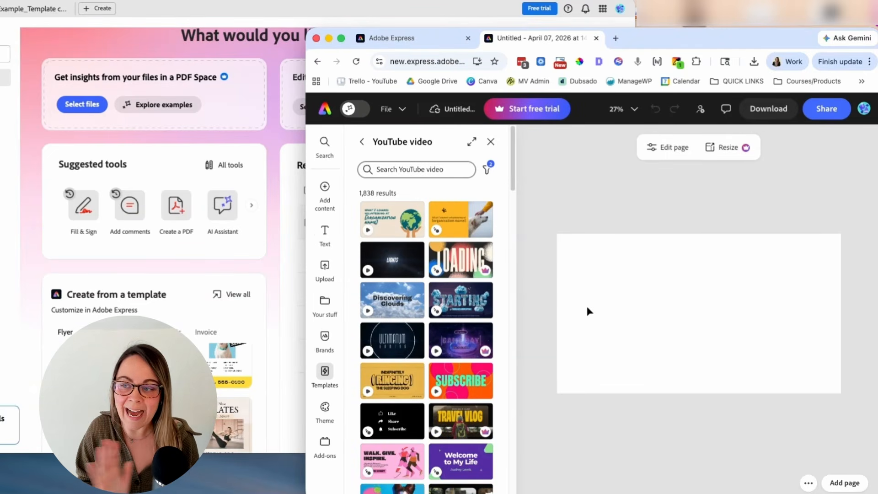
Download the blank landscape design from Adobe Express as a PDF Standard file
{"action": "left_click", "coordinate": [767, 110]}
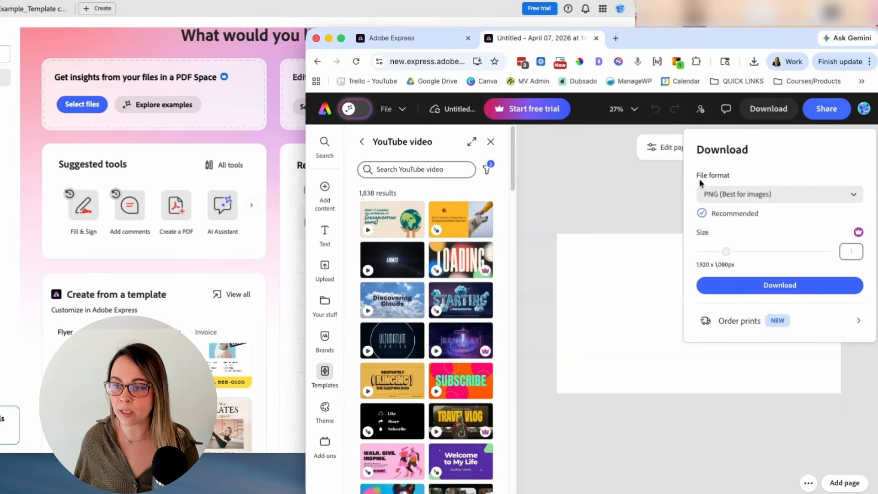
{"action": "left_click", "coordinate": [793, 197]}
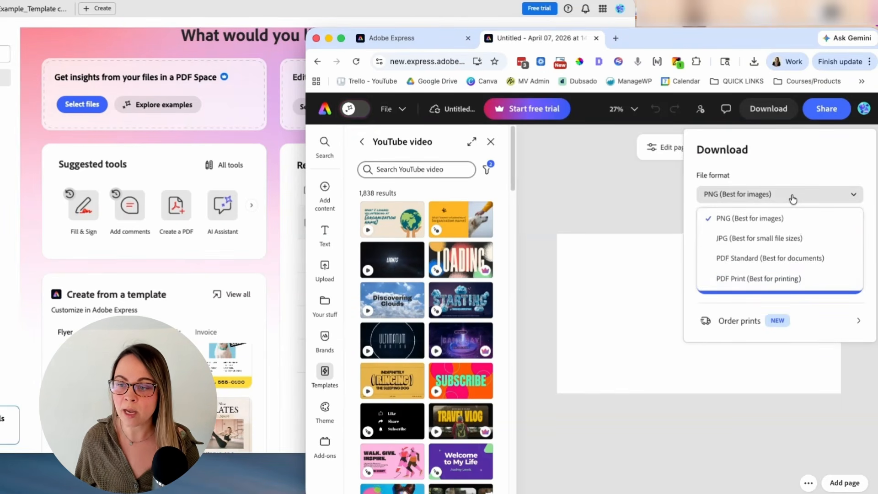
{"action": "left_click", "coordinate": [719, 260]}
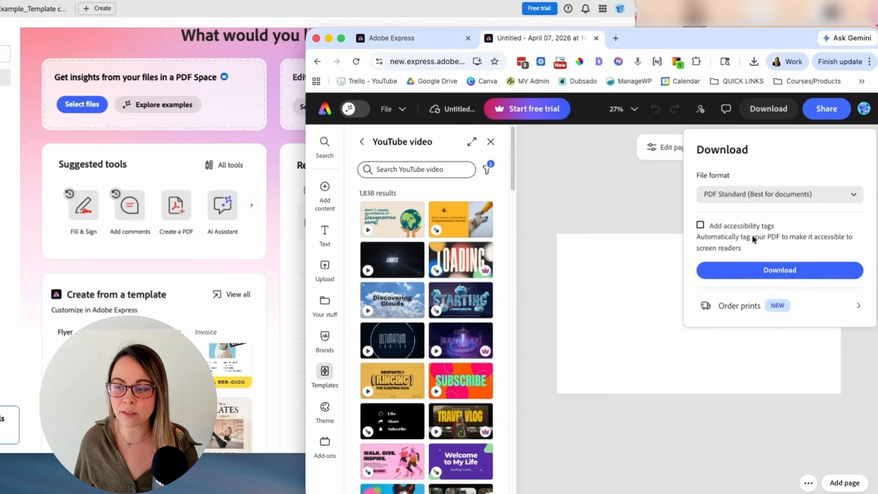
{"action": "left_click", "coordinate": [779, 270]}
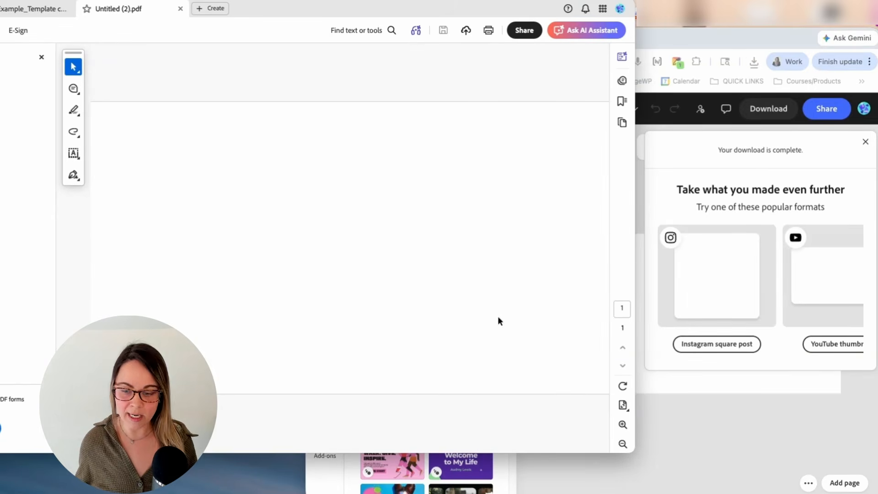
Place the saved cursive signature on the blank page, resize and centre it, and save the PDF
{"action": "left_click", "coordinate": [622, 444]}
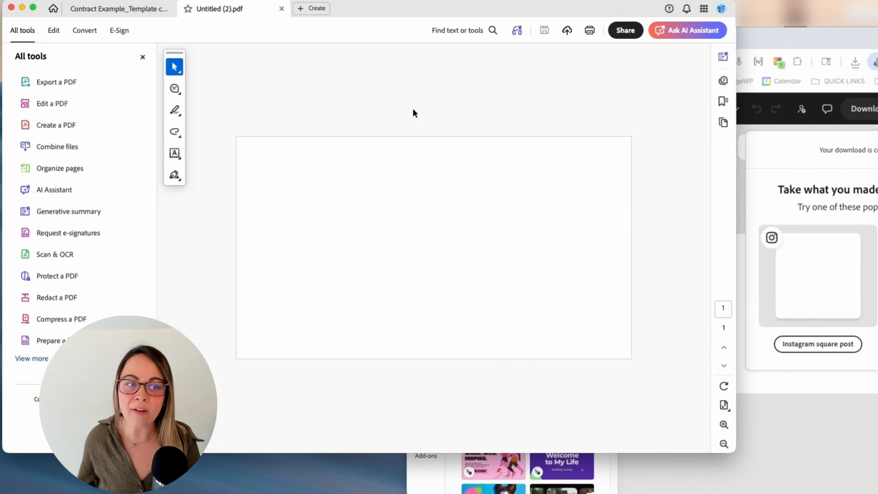
{"action": "left_click", "coordinate": [176, 179]}
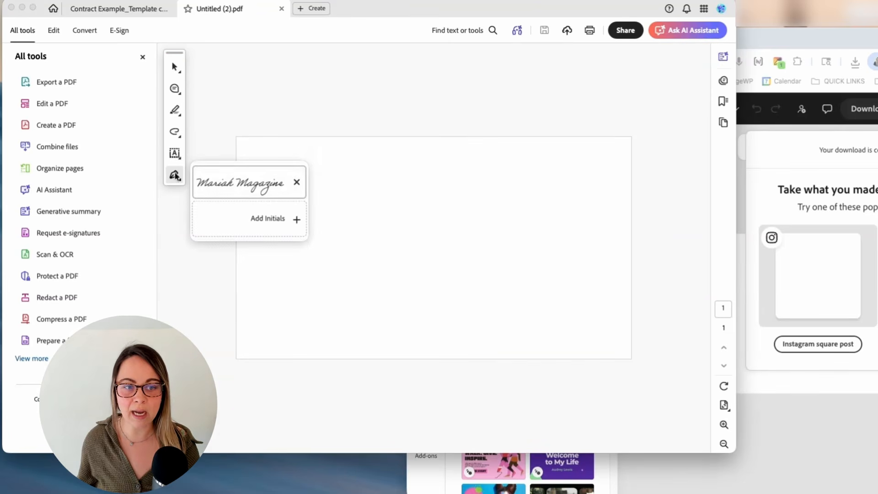
{"action": "left_click", "coordinate": [224, 180]}
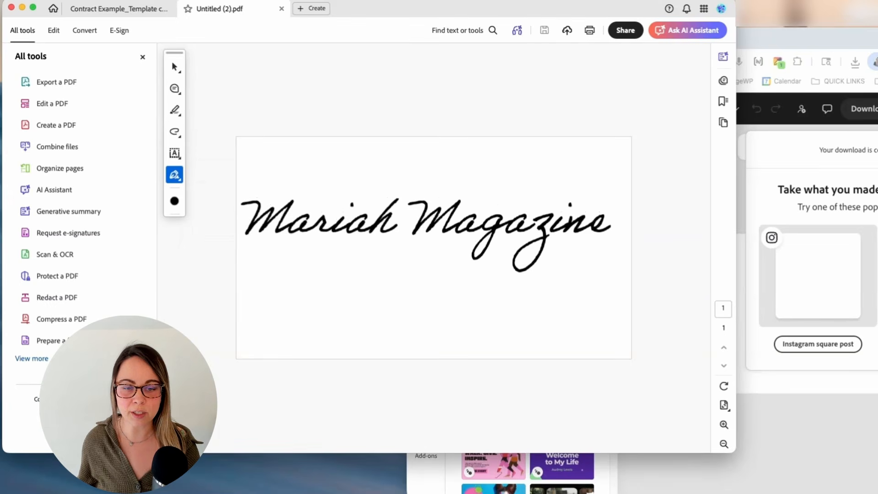
{"action": "left_click", "coordinate": [392, 251]}
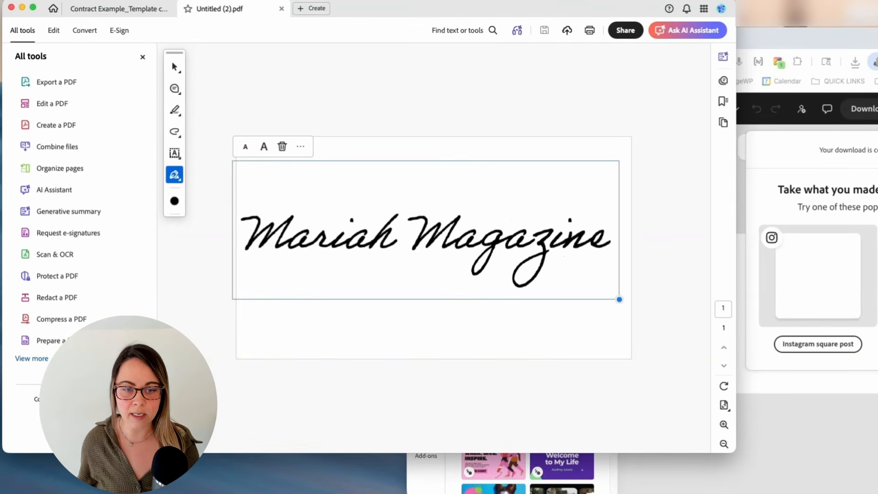
{"action": "mouse_move", "coordinate": [619, 299]}
{"action": "left_mouse_down"}
{"action": "mouse_move", "coordinate": [571, 283]}
{"action": "mouse_move", "coordinate": [626, 329]}
{"action": "left_mouse_up"}
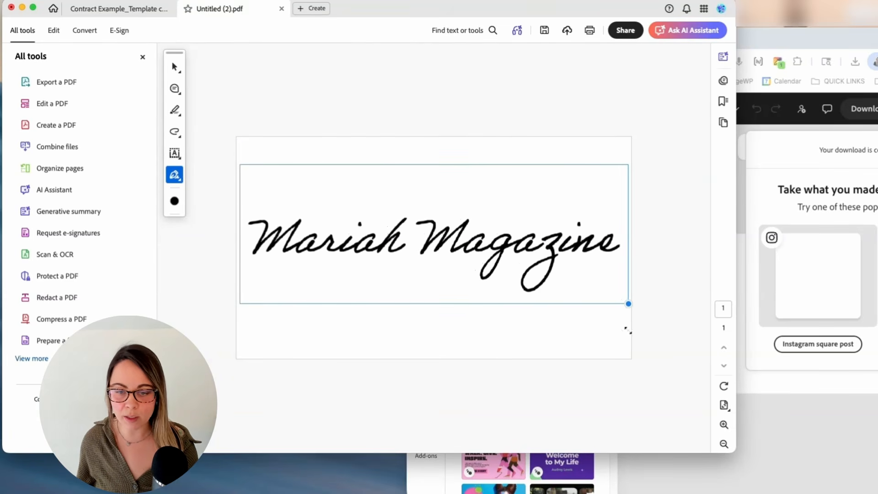
{"action": "left_click_drag", "start_coordinate": [526, 248], "coordinate": [525, 256]}
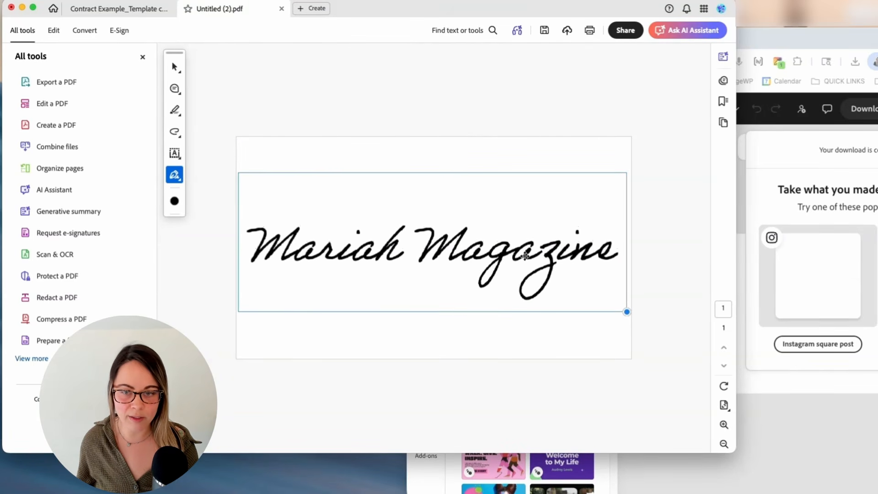
{"action": "left_click", "coordinate": [474, 96]}
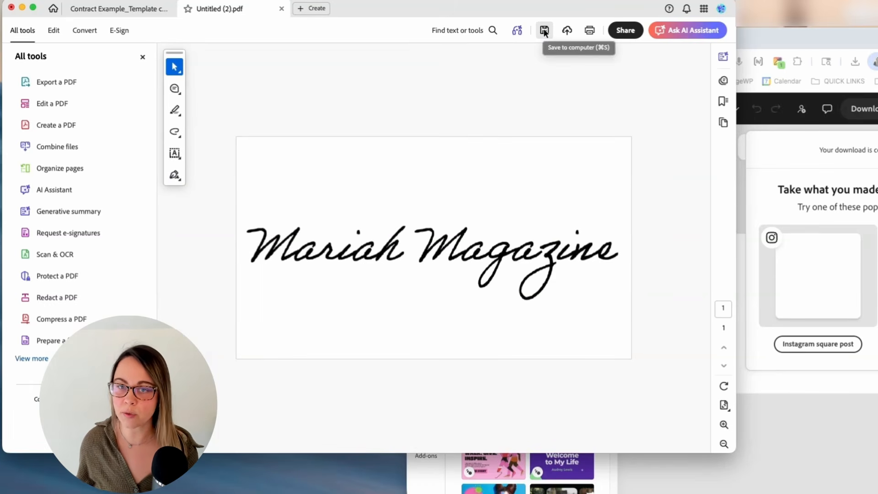
{"action": "left_click", "coordinate": [544, 30]}
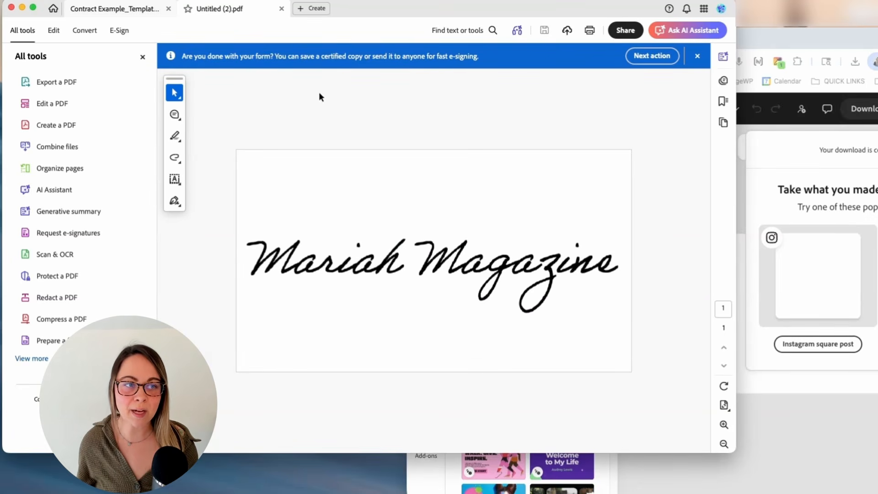
Save a copy of the signed PDF to Downloads, named after the signer plus 'Signature'
{"action": "left_click", "coordinate": [65, 0]}
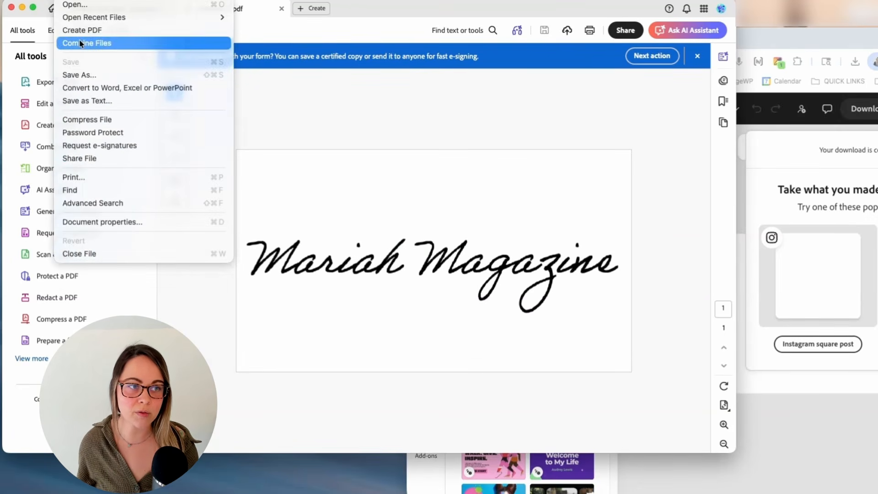
{"action": "left_click", "coordinate": [80, 75]}
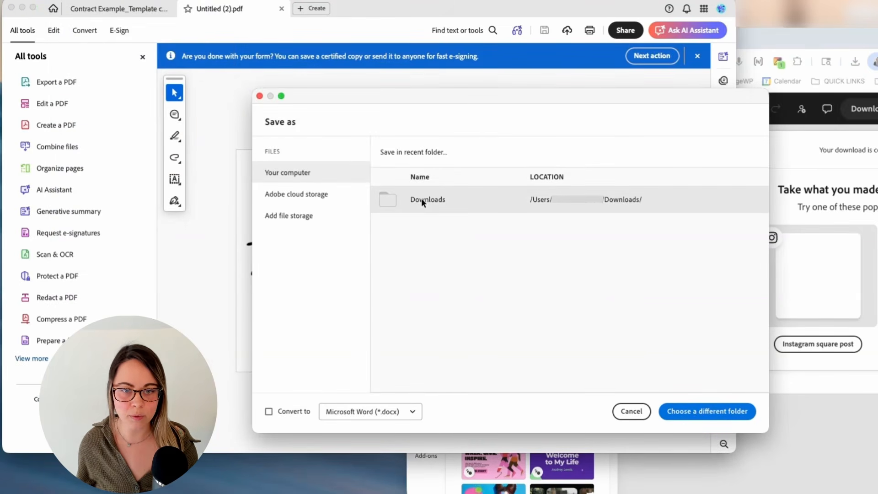
{"action": "left_click", "coordinate": [746, 410]}
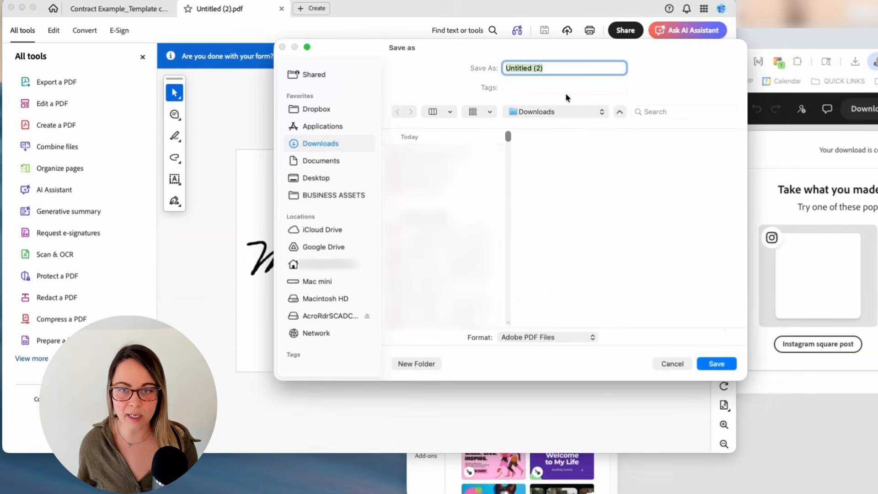
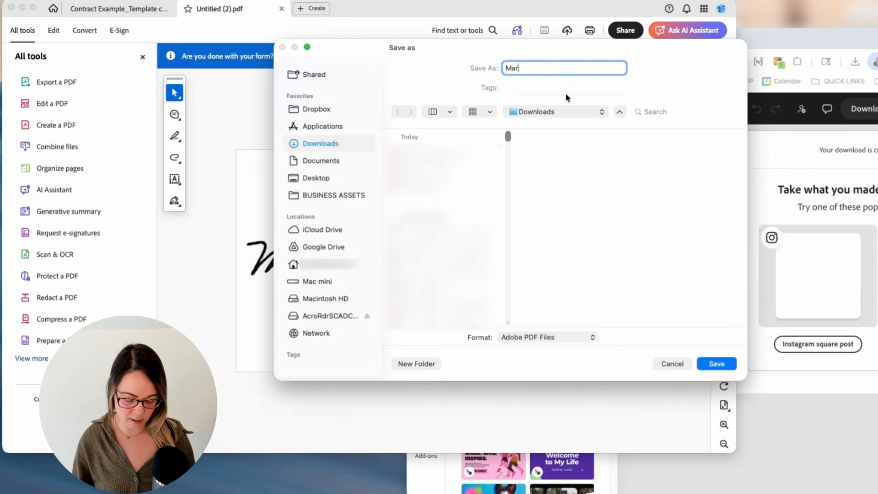
{"action": "type", "text": "ignature"}
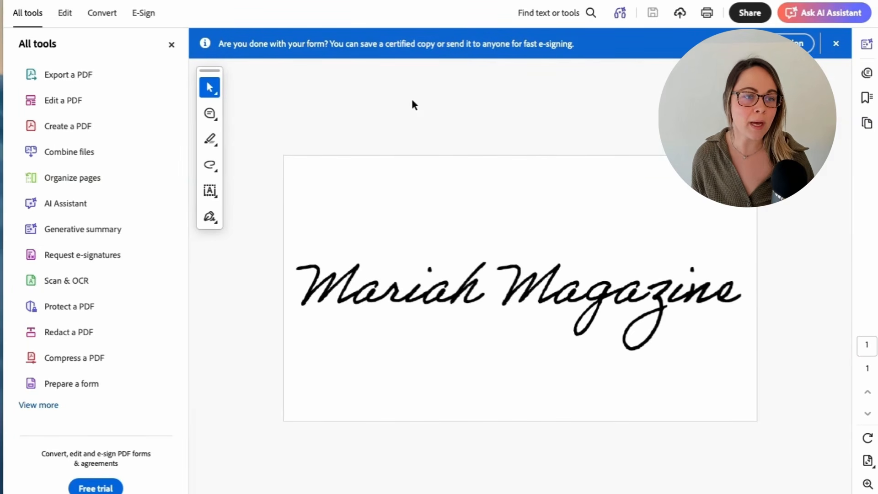
{"action": "left_click", "coordinate": [63, 12]}
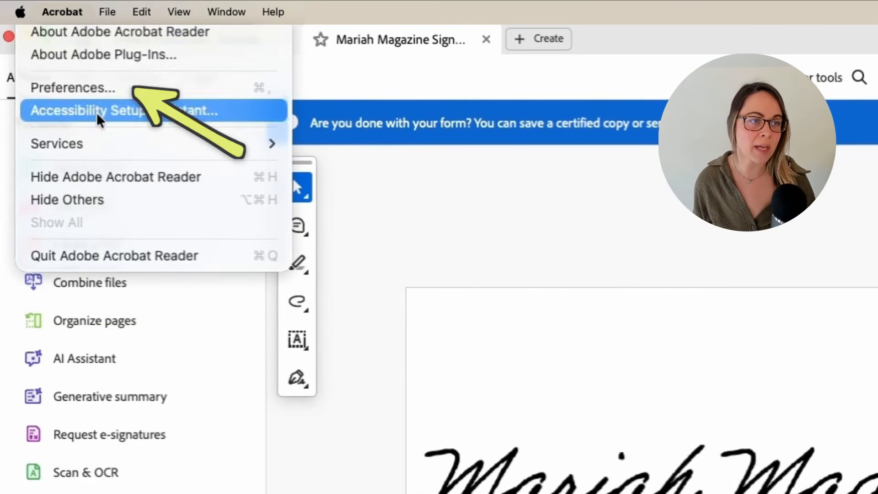
In Preferences > Signatures > Creation & Appearance, begin a new signature appearance
{"action": "left_click", "coordinate": [92, 90]}
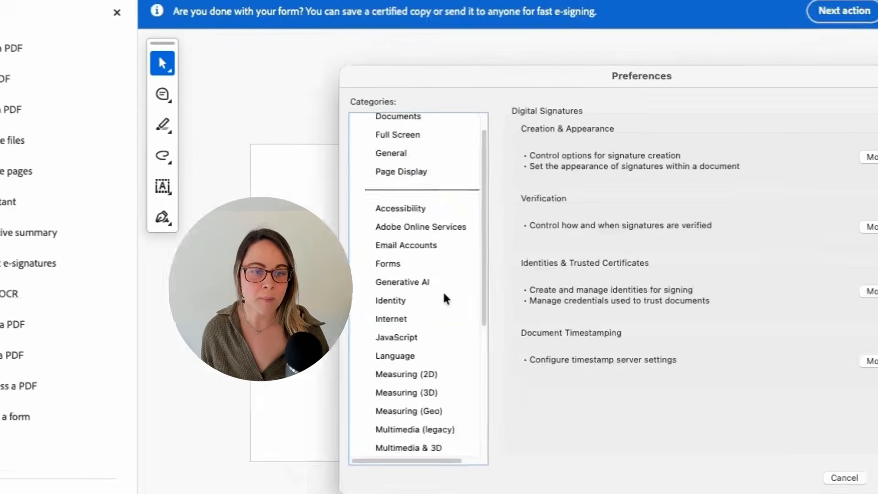
{"action": "scroll", "coordinate": [446, 300], "scroll_direction": "down", "scroll_amount": 5}
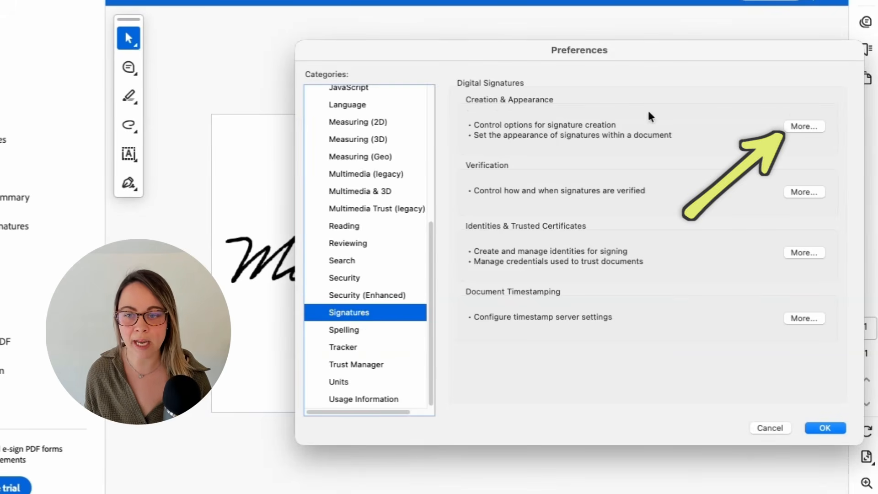
{"action": "left_click", "coordinate": [792, 125]}
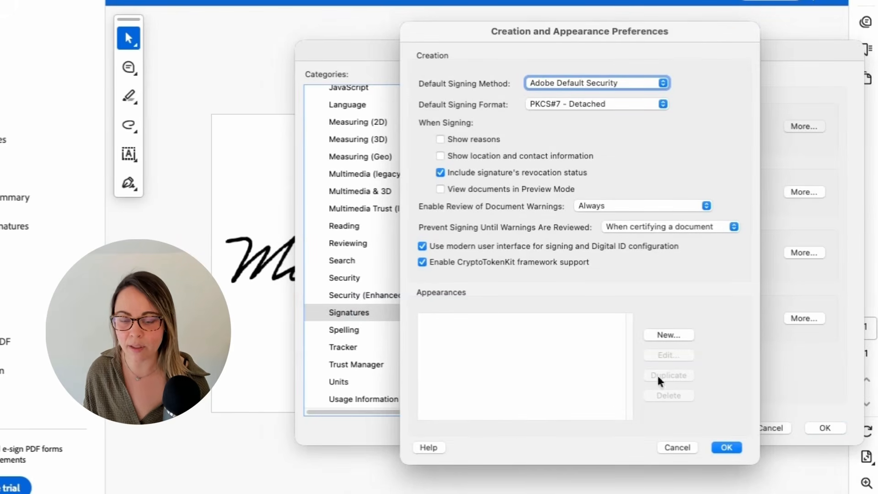
{"action": "left_click", "coordinate": [669, 335]}
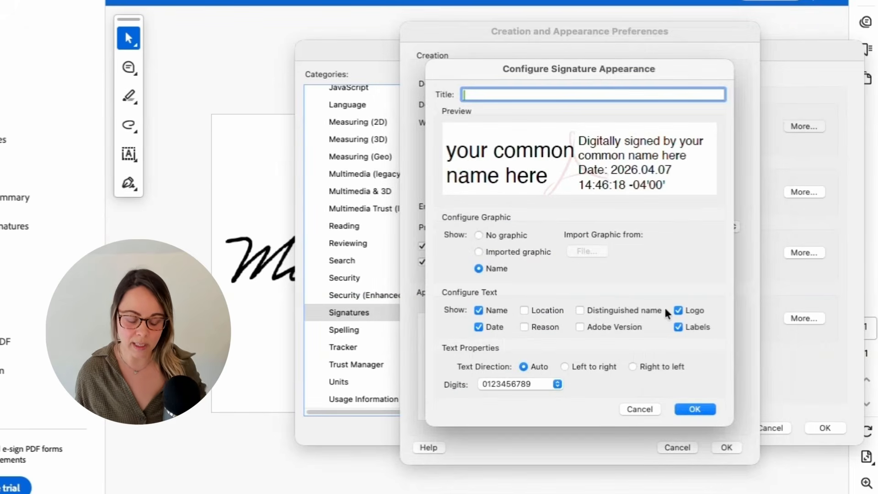
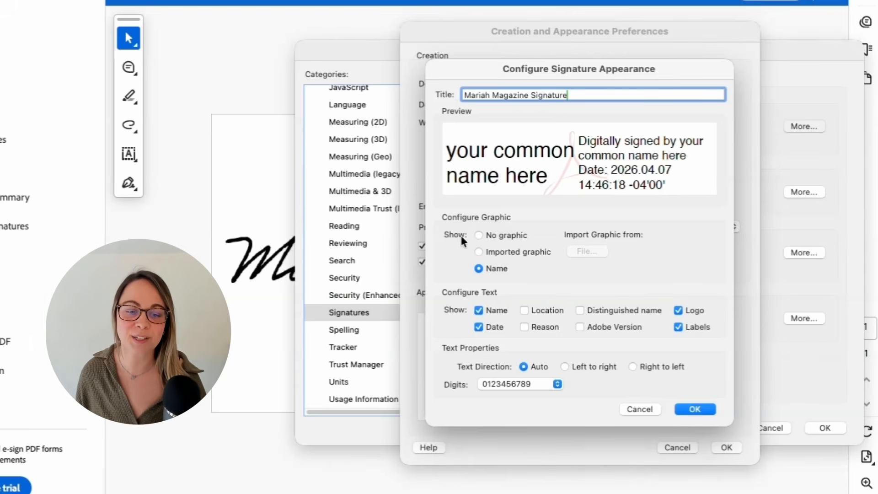
Title the appearance after the signer and set Imported graphic to the cursive signature image
{"action": "left_click", "coordinate": [479, 252]}
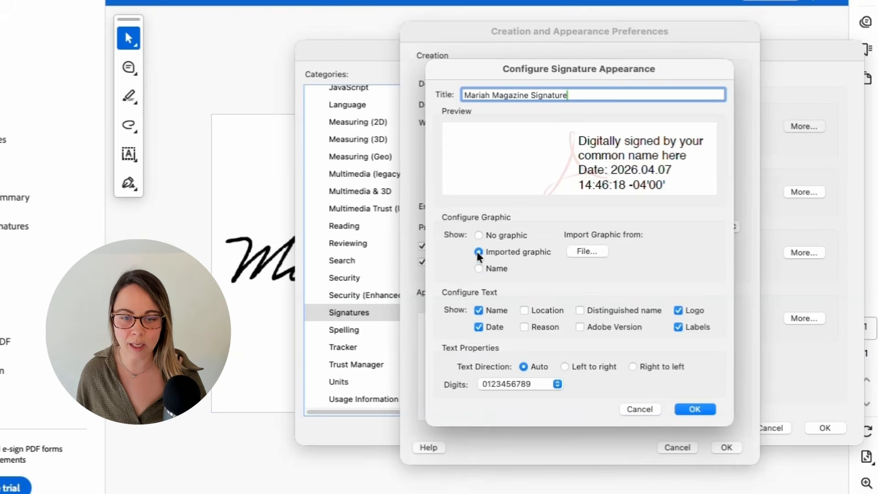
{"action": "left_click", "coordinate": [585, 251]}
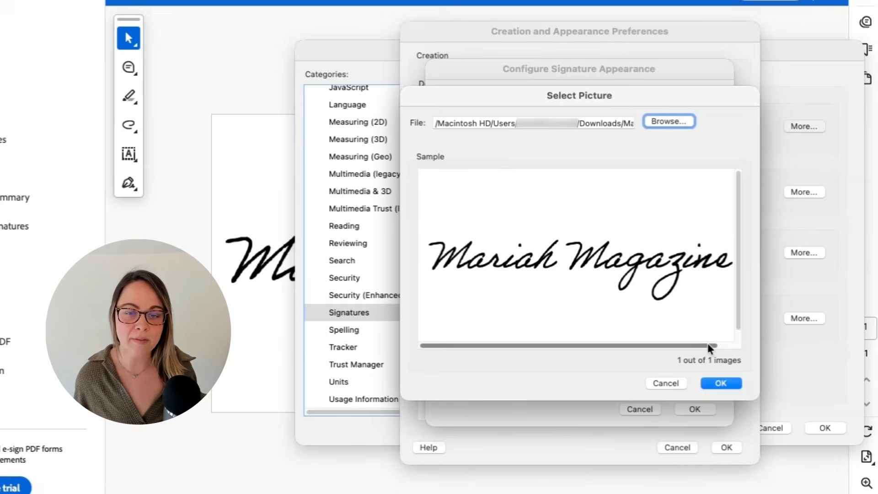
{"action": "left_click", "coordinate": [721, 383]}
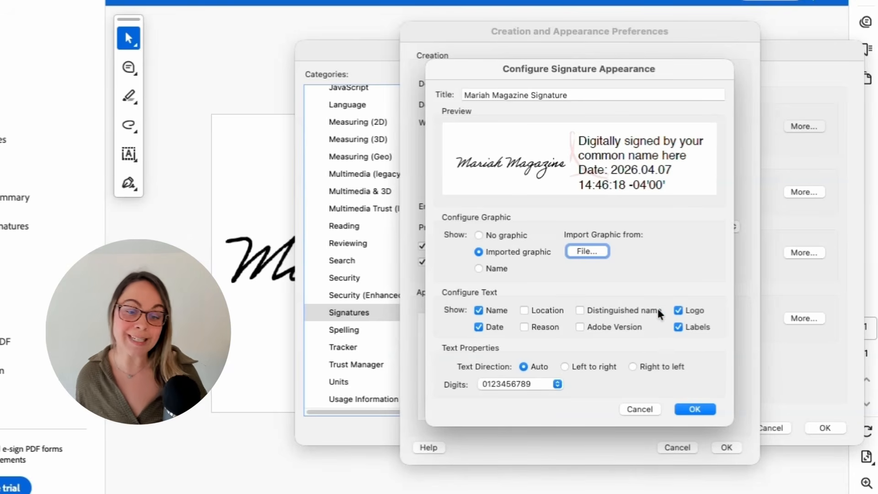
Preview the Location, Reason, Acrobat version, Logo and Labels options, keeping Name, Date, Logo and Labels
{"action": "left_click", "coordinate": [523, 310]}
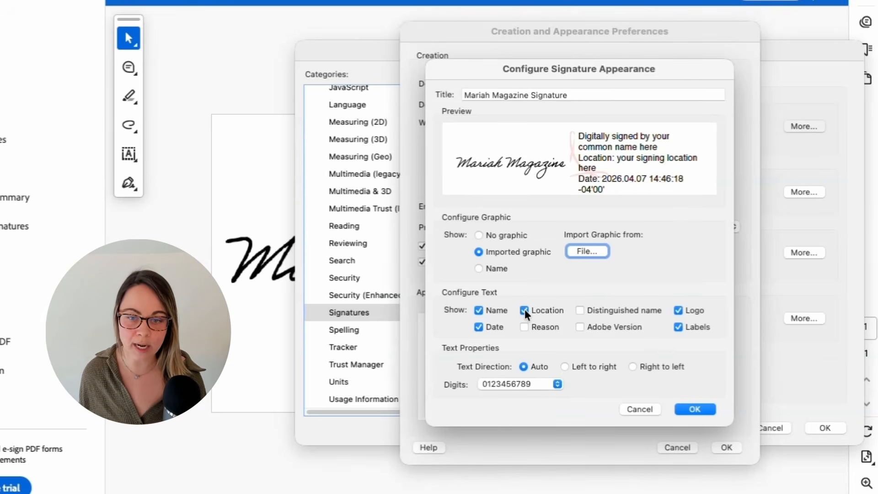
{"action": "left_click", "coordinate": [524, 310]}
{"action": "left_click", "coordinate": [525, 327]}
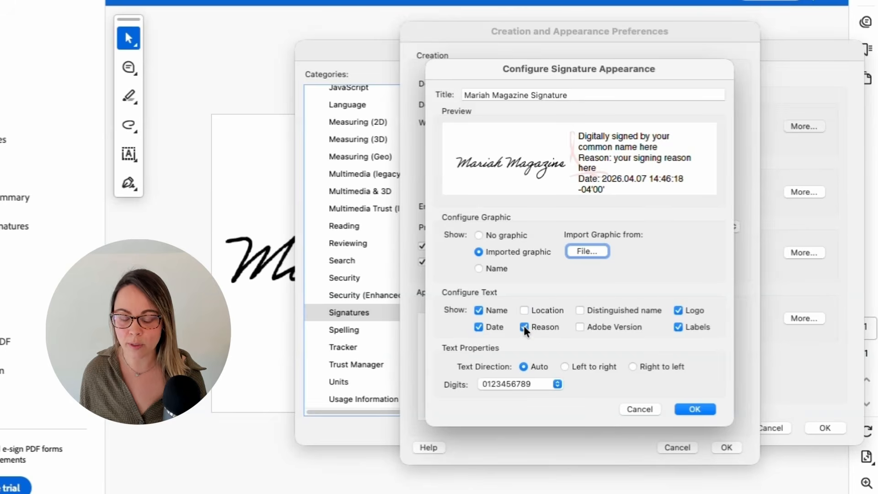
{"action": "left_click", "coordinate": [525, 327]}
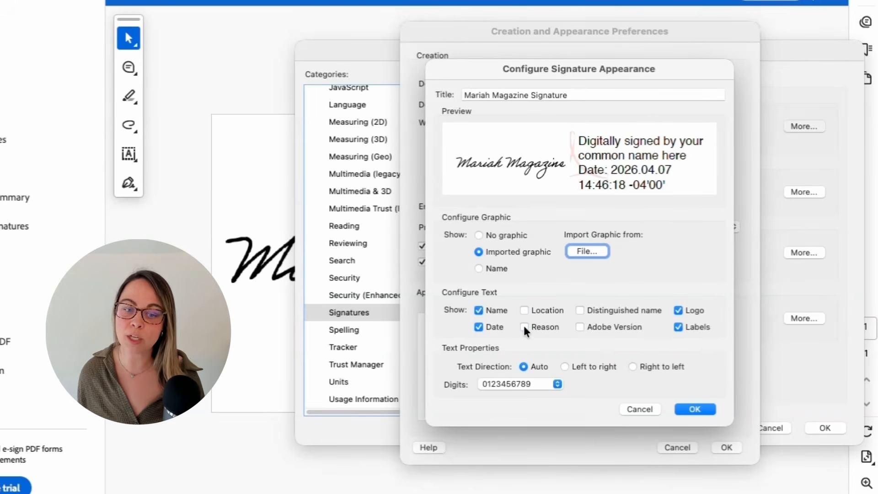
{"action": "left_click", "coordinate": [580, 326]}
{"action": "left_click", "coordinate": [579, 326]}
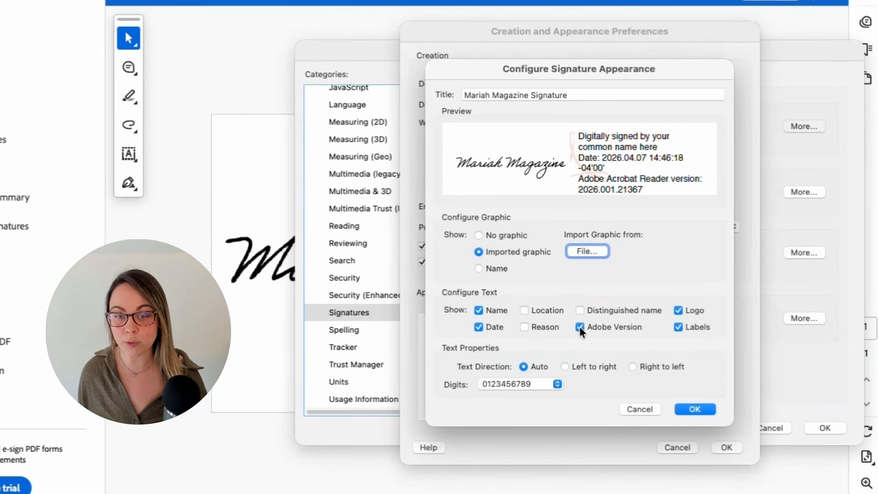
{"action": "left_click", "coordinate": [678, 311]}
{"action": "left_click", "coordinate": [677, 310]}
{"action": "left_click", "coordinate": [678, 327]}
{"action": "left_click", "coordinate": [677, 327]}
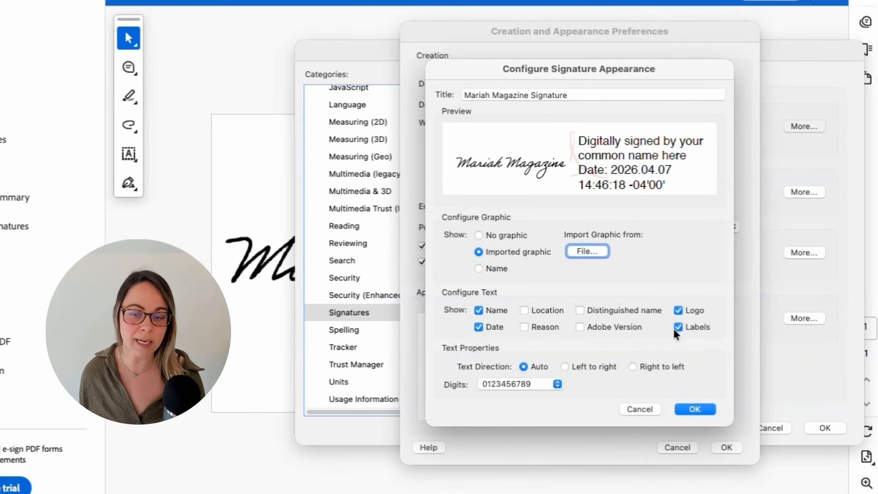
Save the new signature appearance and close the Preferences window
{"action": "left_click", "coordinate": [695, 408]}
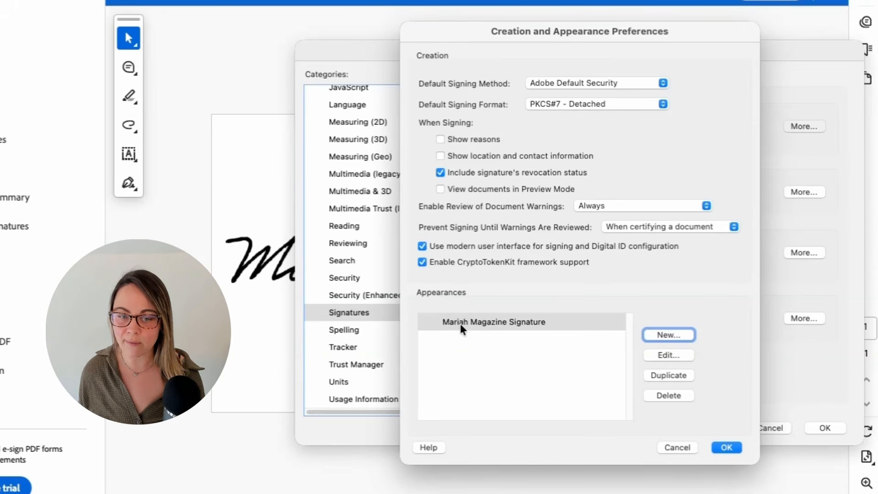
{"action": "left_click", "coordinate": [730, 448]}
{"action": "left_click", "coordinate": [831, 427]}
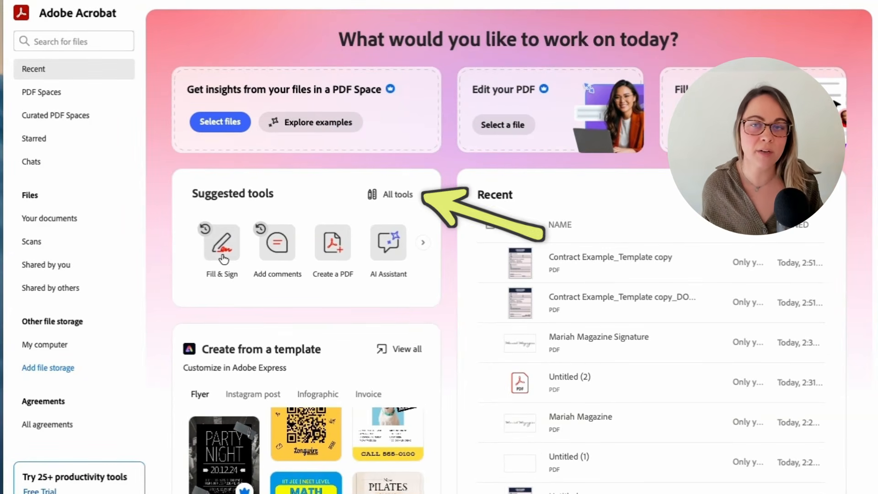
Open the Grahambi Financial Advisors contract PDF in the Use a certificate tool
{"action": "left_click", "coordinate": [394, 197]}
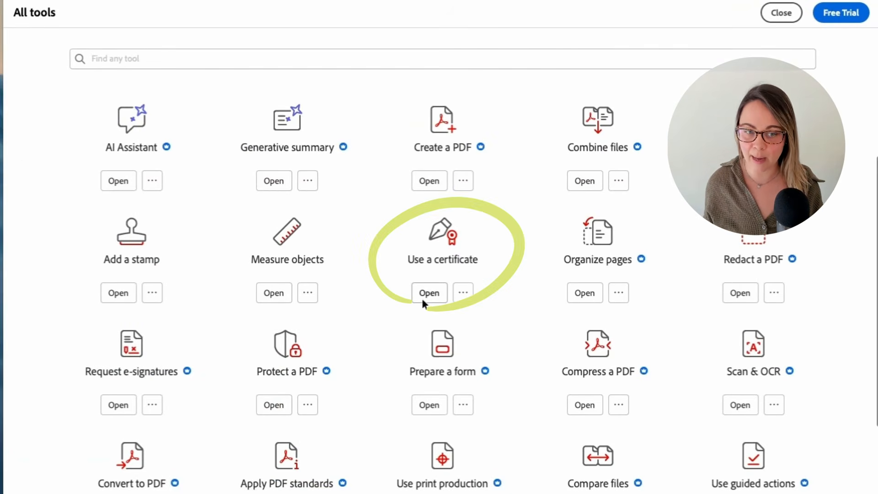
{"action": "left_click", "coordinate": [428, 293]}
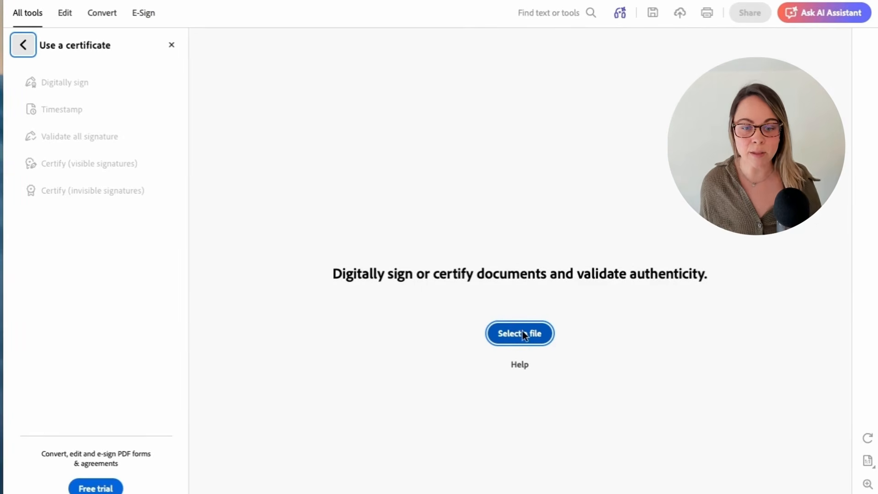
{"action": "left_click", "coordinate": [521, 333]}
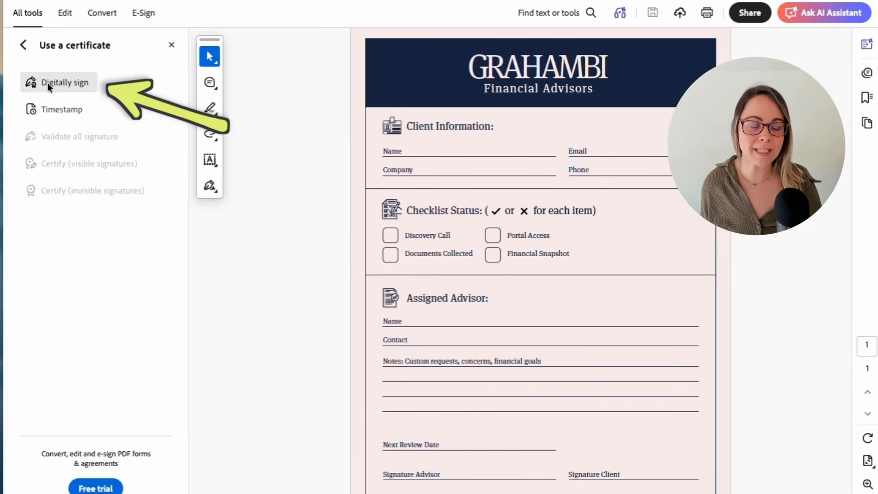
Start digital signing and draw the signature field beside Signature Client
{"action": "left_click", "coordinate": [57, 81]}
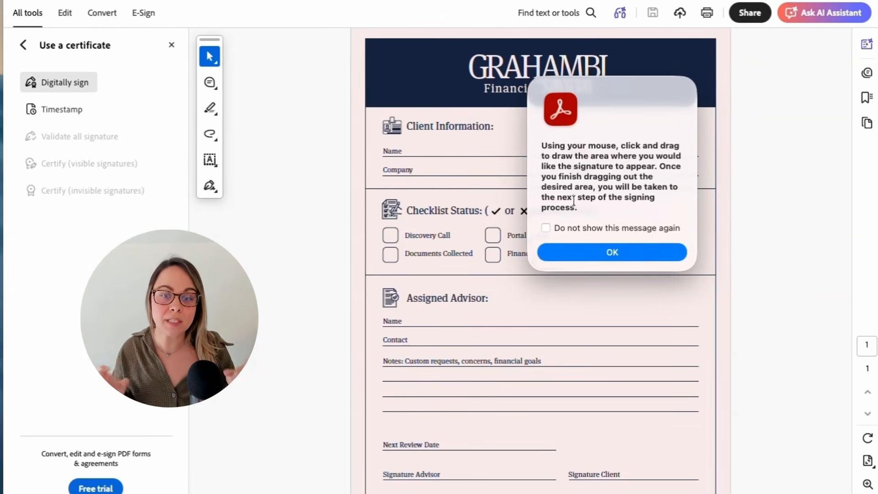
{"action": "left_click", "coordinate": [617, 250]}
{"action": "mouse_move", "coordinate": [562, 417]}
{"action": "left_mouse_down"}
{"action": "mouse_move", "coordinate": [638, 449]}
{"action": "mouse_move", "coordinate": [709, 465]}
{"action": "left_mouse_up"}
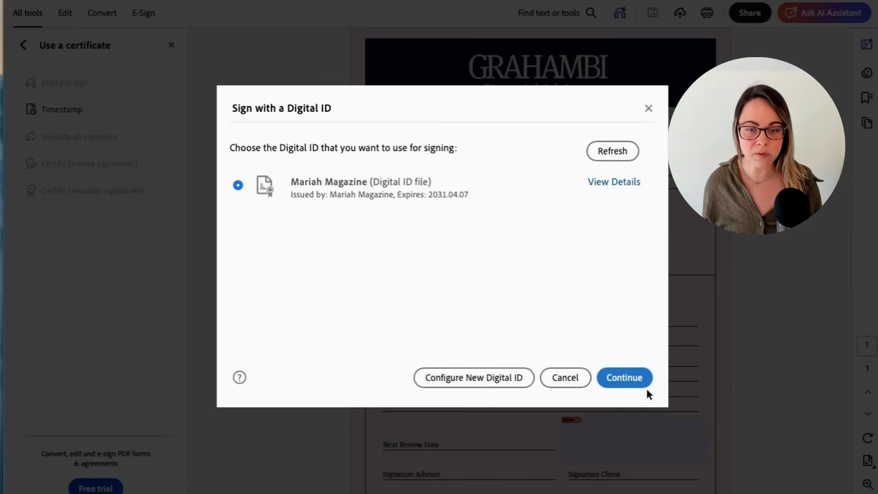
Sign with the digital ID using the custom cursive appearance, entering the PIN and locking the document
{"action": "left_click", "coordinate": [624, 379]}
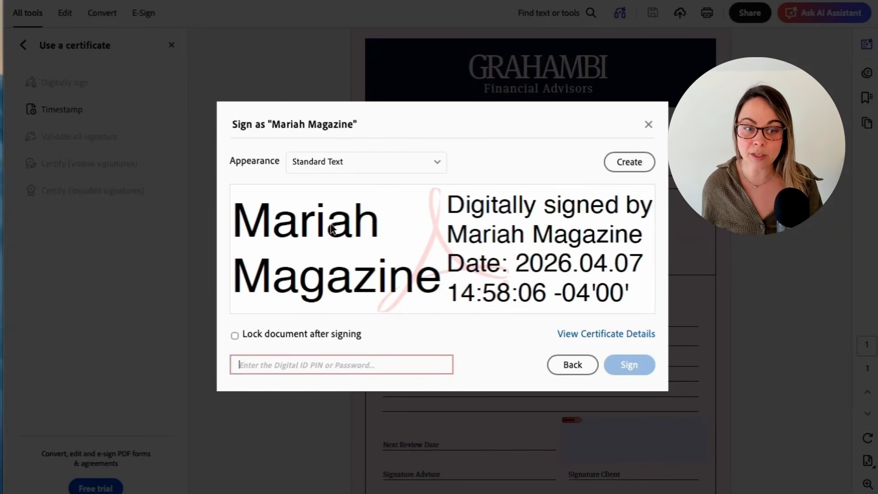
{"action": "left_click", "coordinate": [369, 160]}
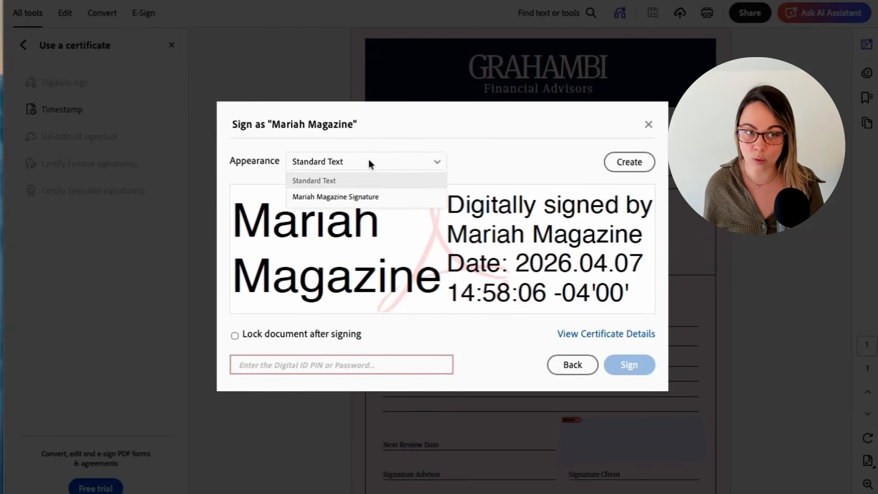
{"action": "left_click", "coordinate": [352, 196]}
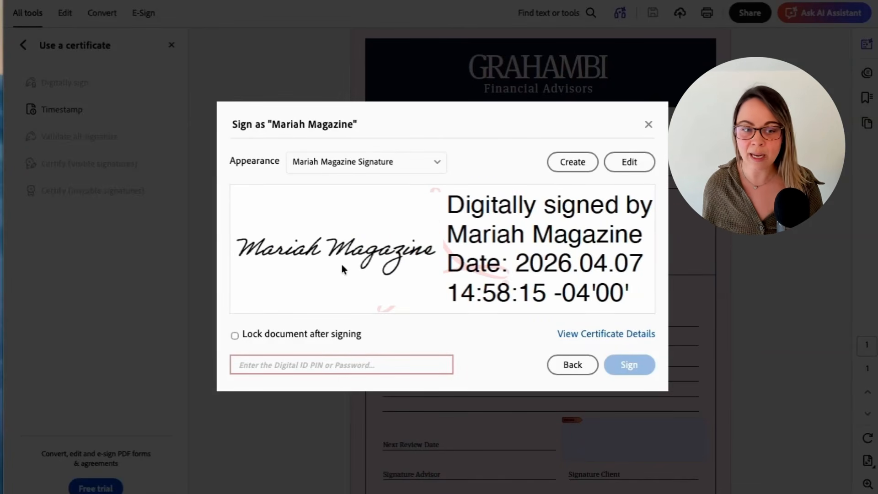
{"action": "left_click", "coordinate": [290, 359]}
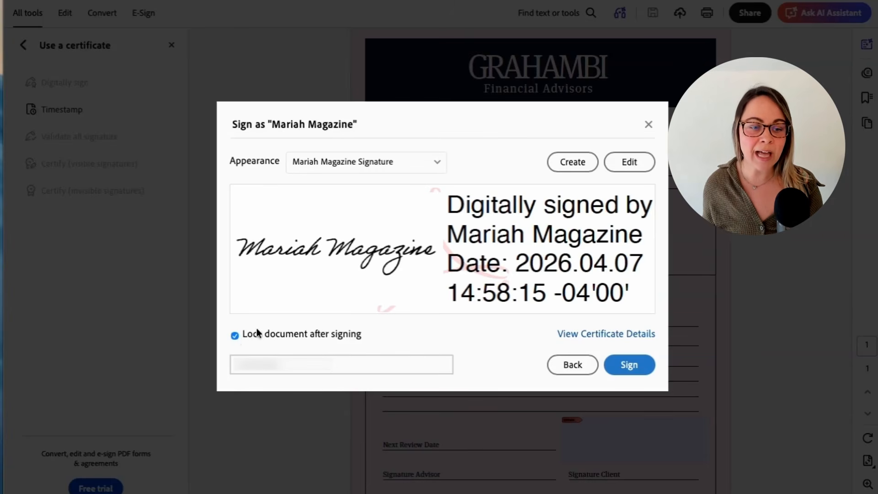
{"action": "left_click", "coordinate": [629, 364]}
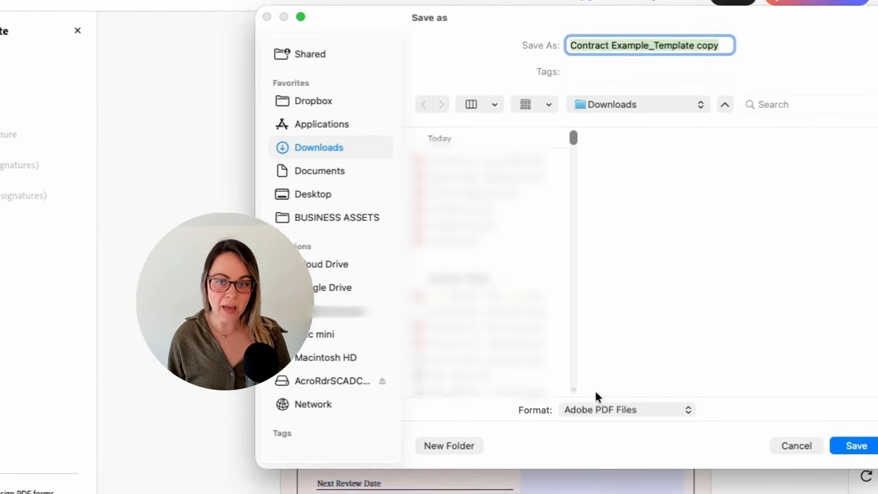
Save the signed contract in Downloads as 'Contract Example_Template copy DONE'
{"action": "key", "text": "Right"}
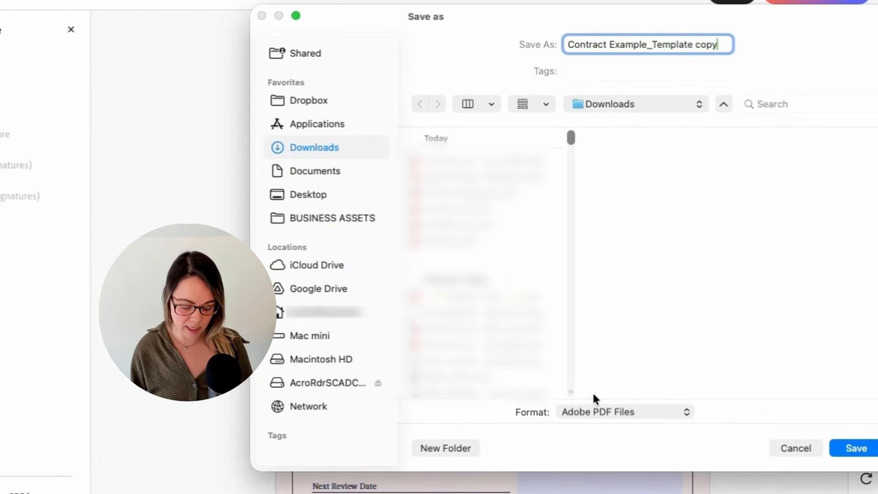
{"action": "type", "text": "DONE"}
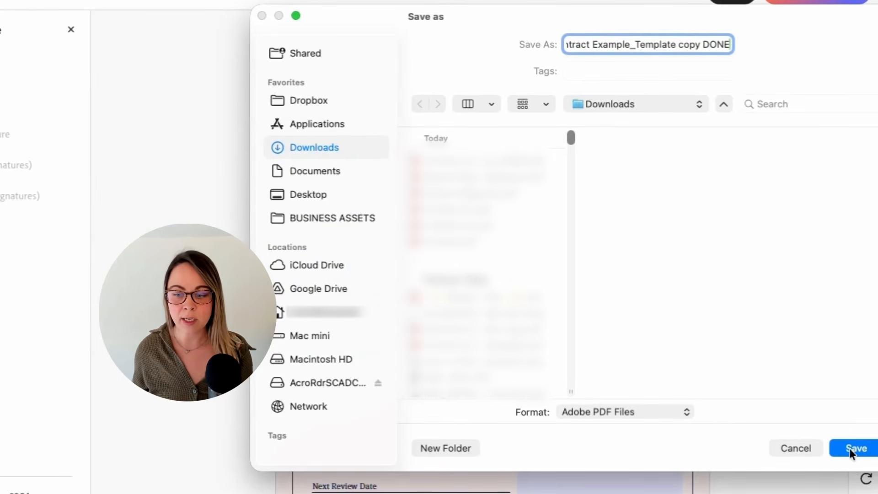
{"action": "left_click", "coordinate": [850, 448]}
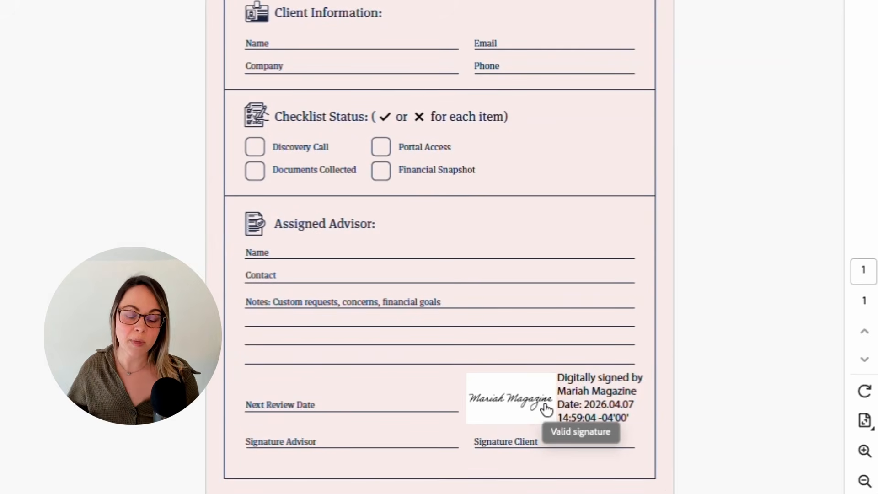
{"action": "left_click", "coordinate": [544, 411]}
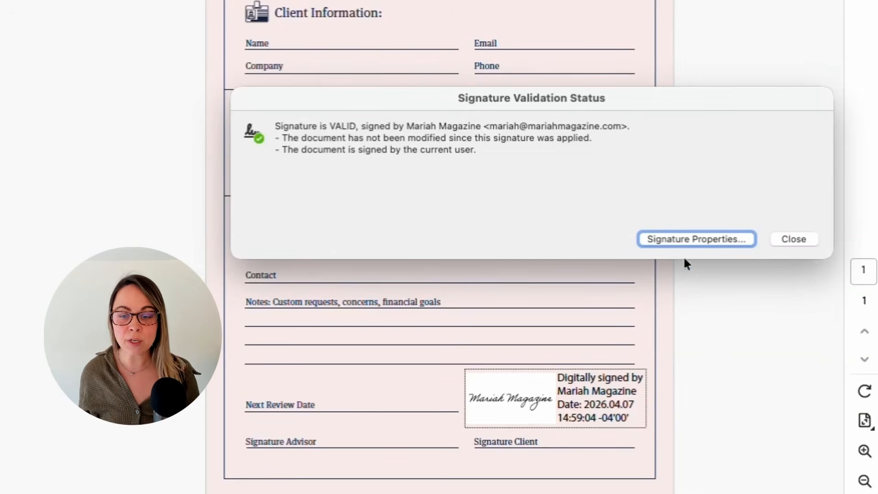
{"action": "left_click", "coordinate": [671, 239]}
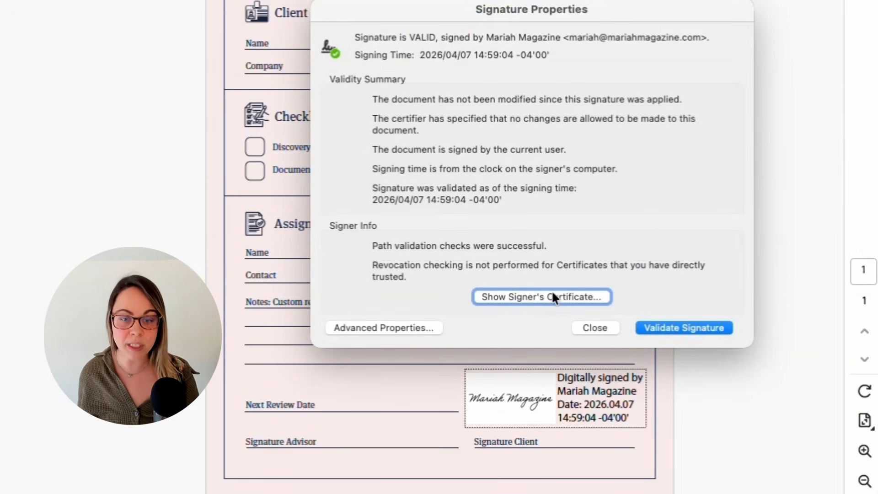
{"action": "left_click", "coordinate": [667, 327]}
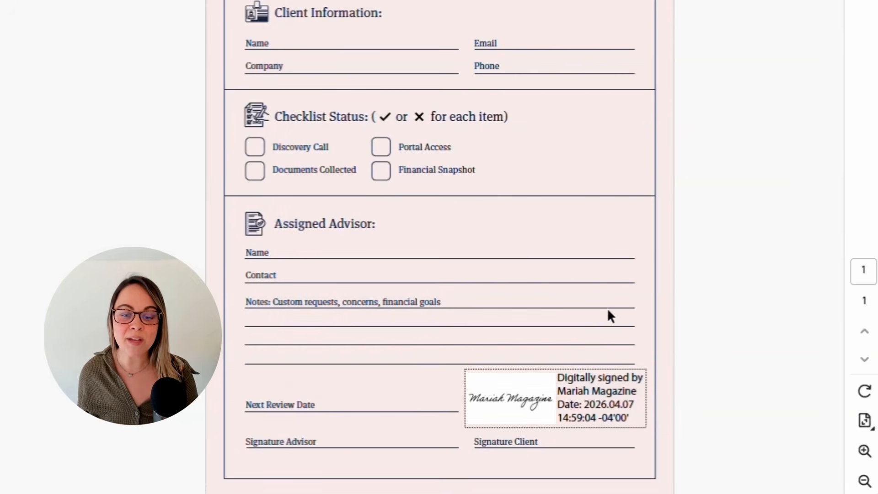